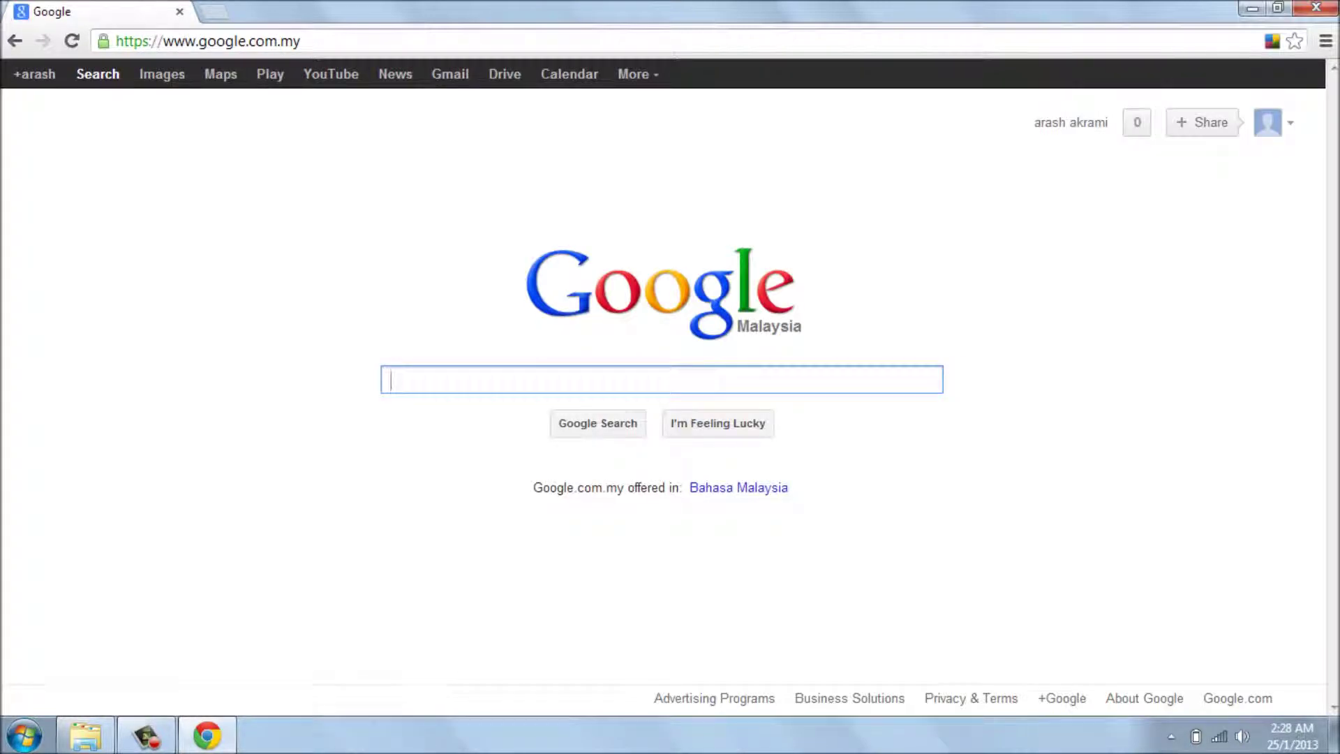
Search Google for Universal USB Installer 1.9.2.4, then replace the query with 'backtrack 5'
type("Universal-USB-Installer-1.9.2.4")
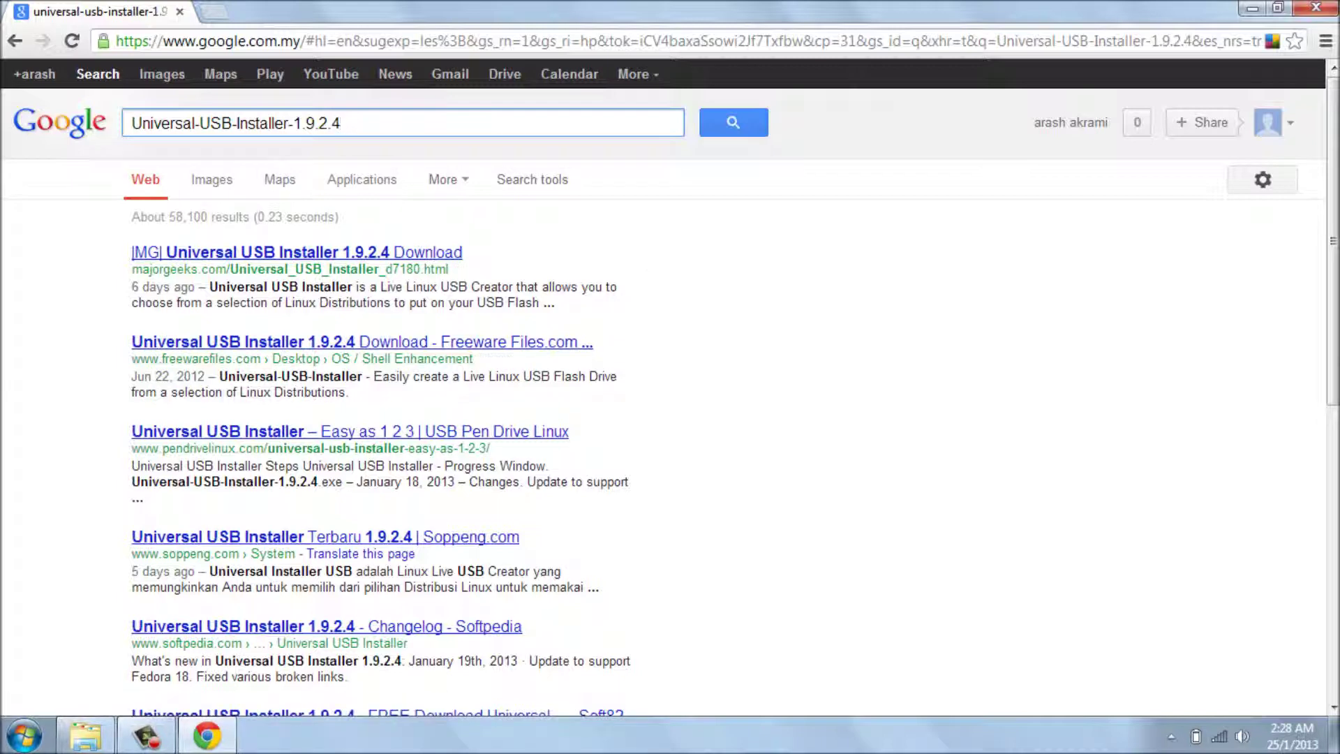
key("BackSpace")
key("BackSpace")
key("BackSpace")
key("BackSpace")
key("BackSpace")
key("BackSpace")
key("BackSpace")
key("BackSpace")
key("BackSpace")
key("BackSpace")
key("BackSpace")
key("BackSpace")
key("BackSpace")
key("BackSpace")
key("BackSpace")
key("BackSpace")
key("BackSpace")
key("BackSpace")
key("BackSpace")
key("BackSpace")
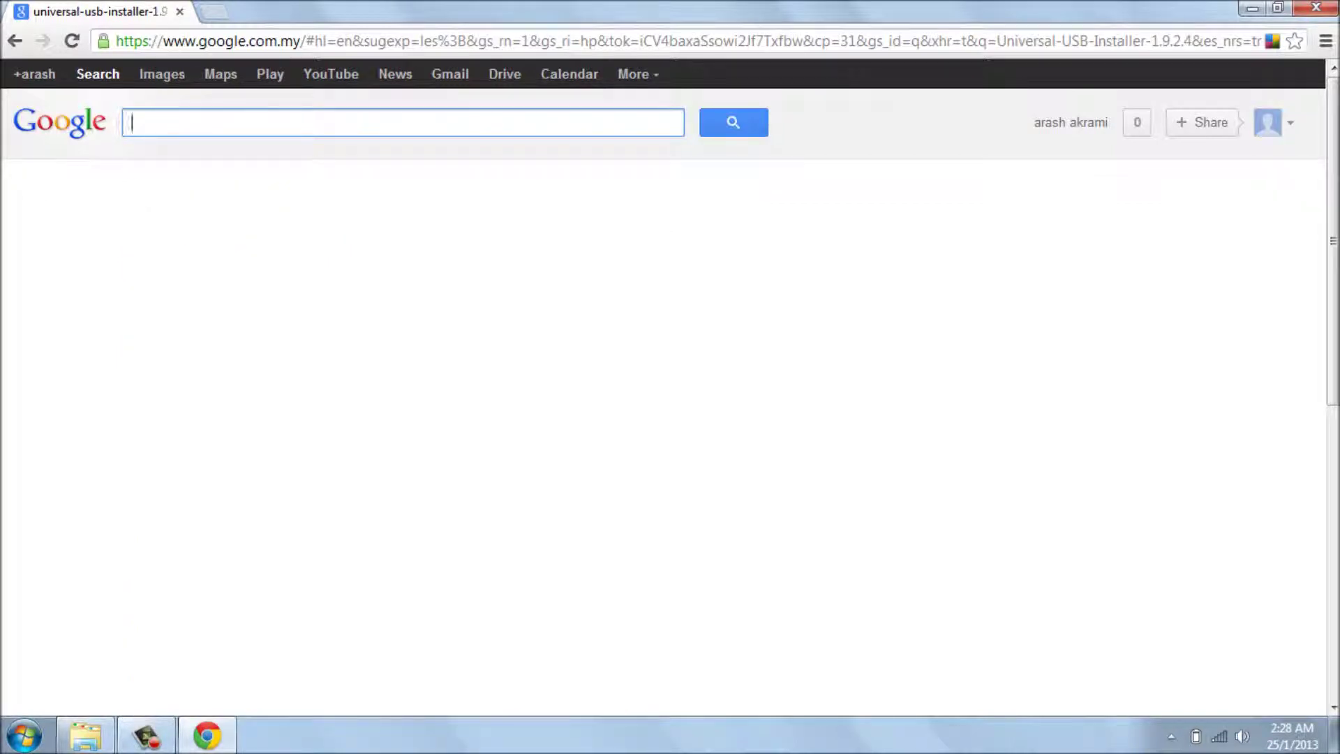
type("ba")
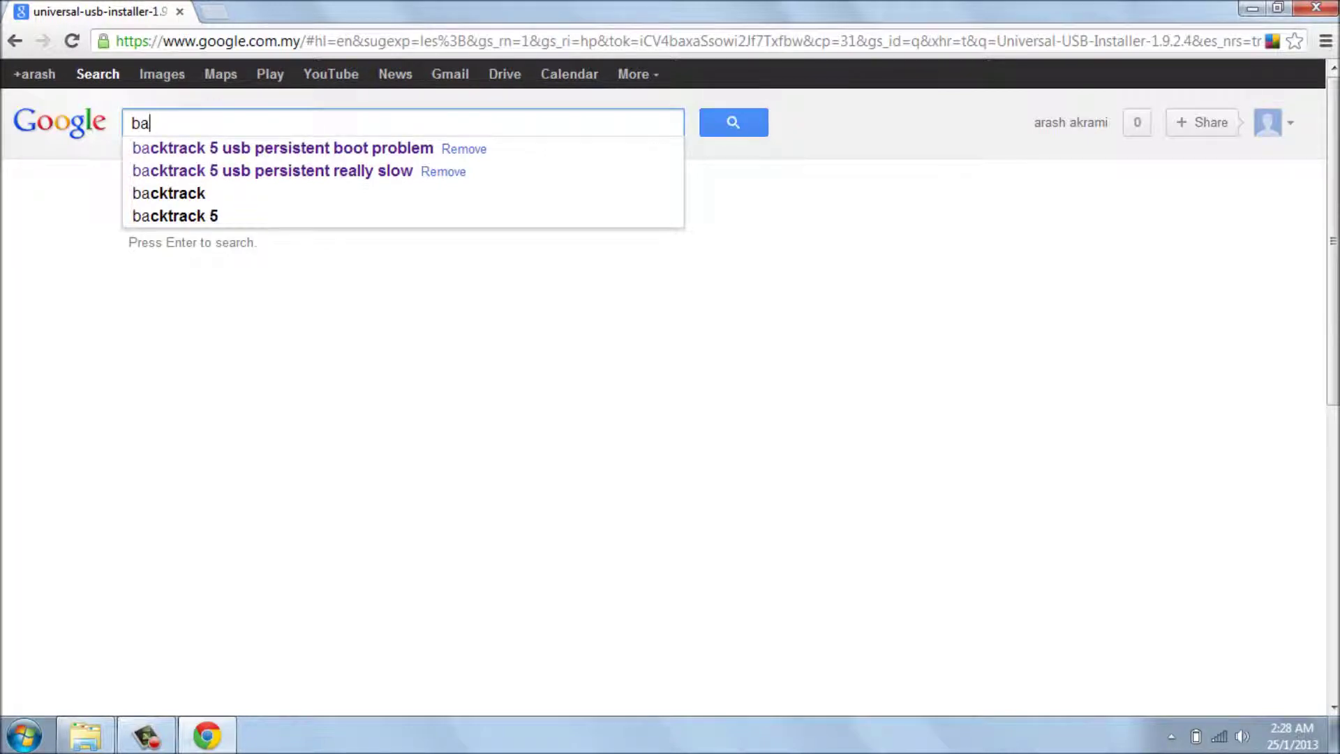
key("Down")
key("Down")
key("Down")
key("Down")
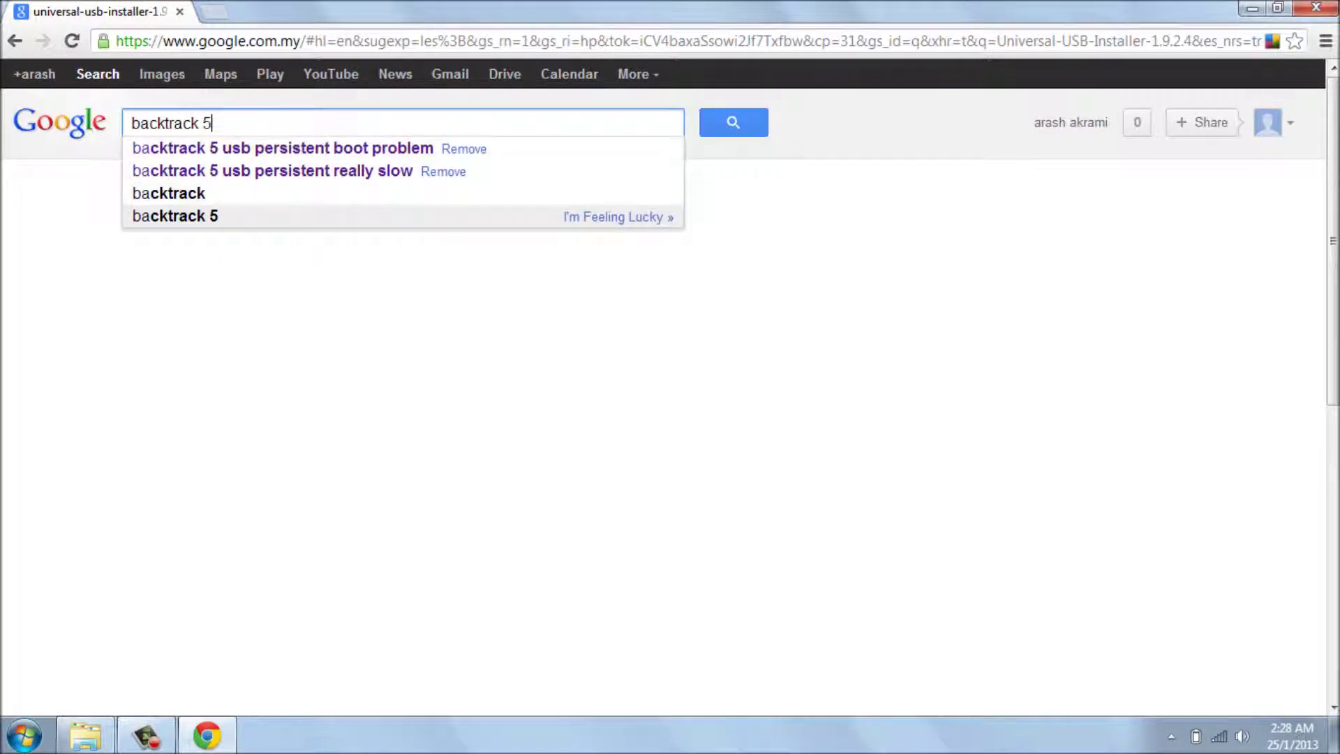
key("Return")
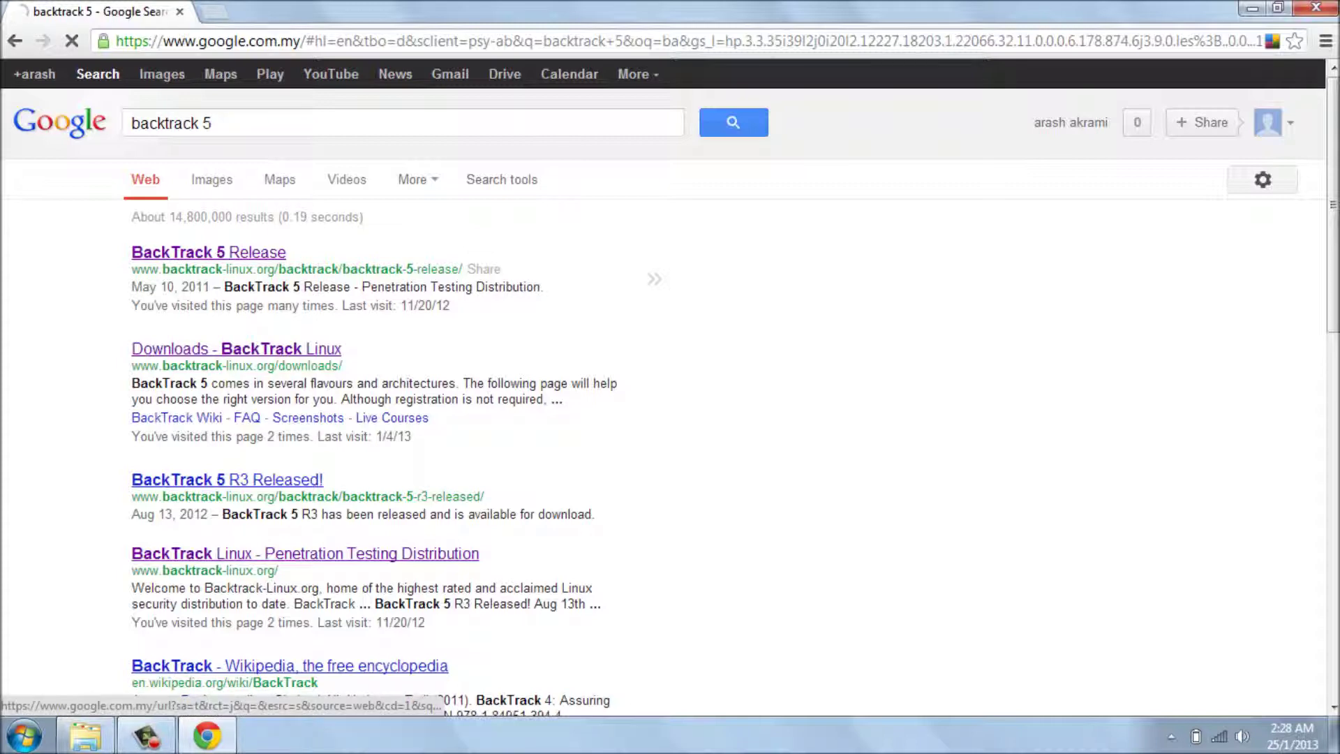
Open the BackTrack 5 Release result and reach the Downloads page without registering
left_click(209, 252)
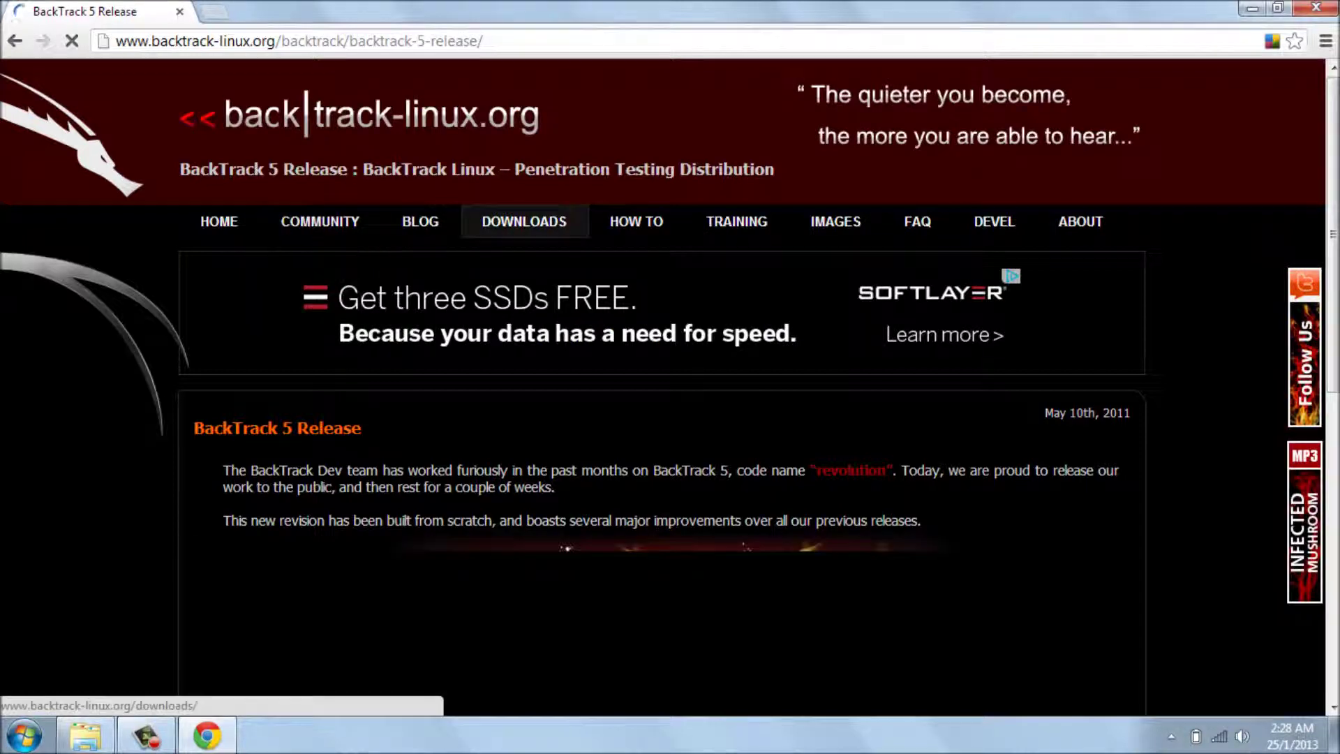
left_click(525, 221)
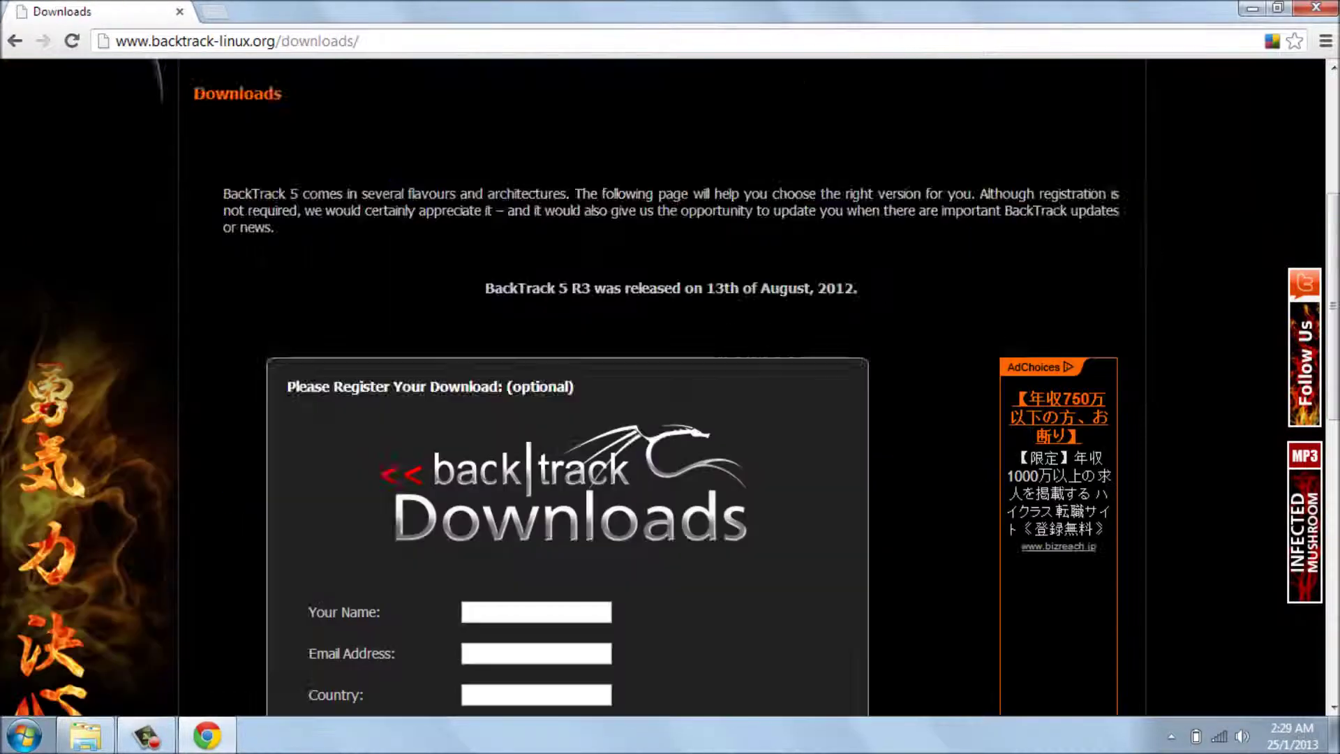
scroll(524, 222, "down", 4)
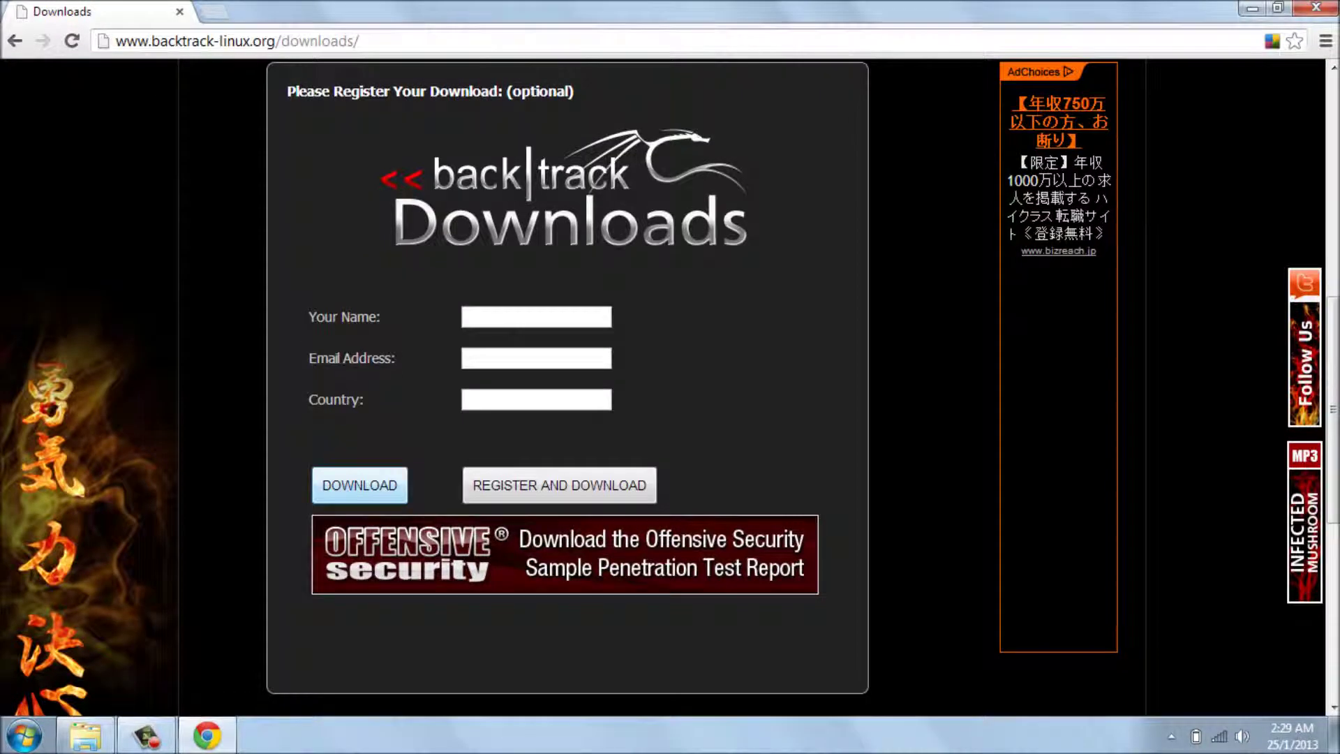
left_click(360, 485)
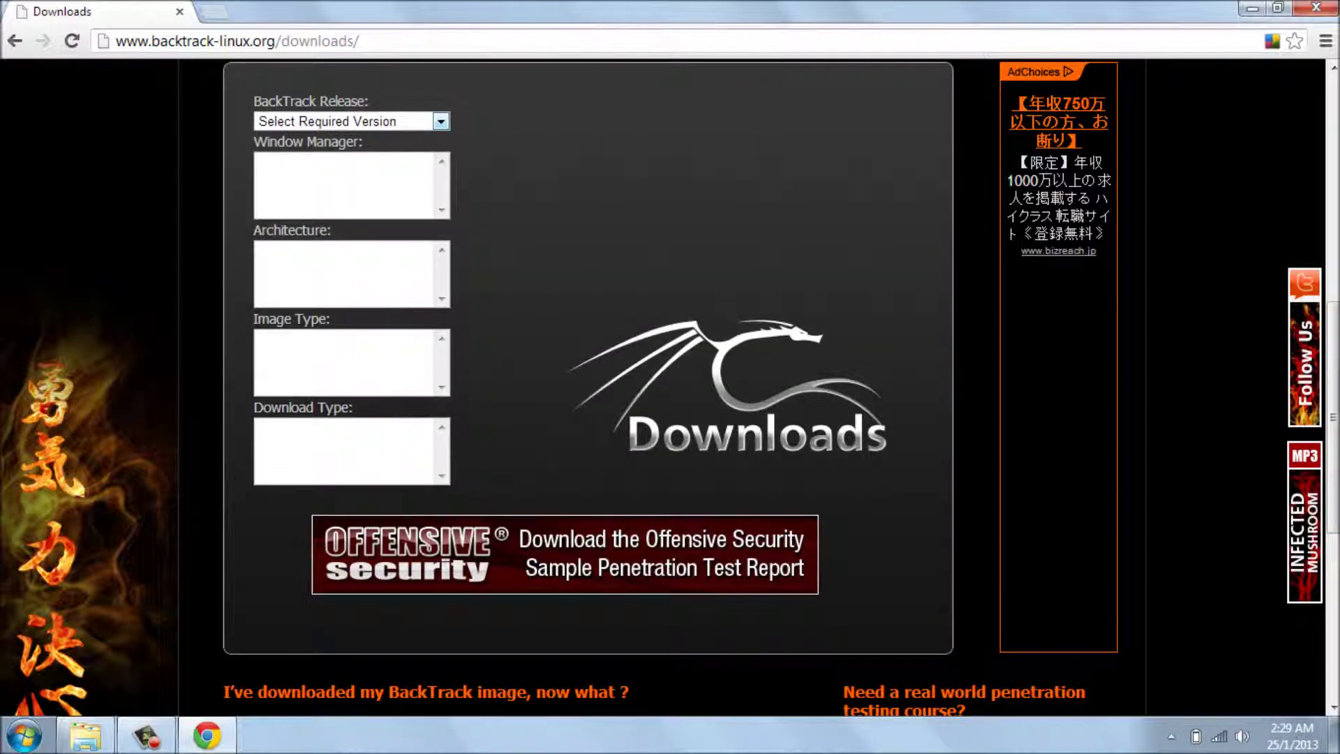
Choose BackTrack 5 R3, GNOME, 32-bit, ISO to get BT5R3-GNOME-32.iso (3100 MB, Direct)
left_click(349, 122)
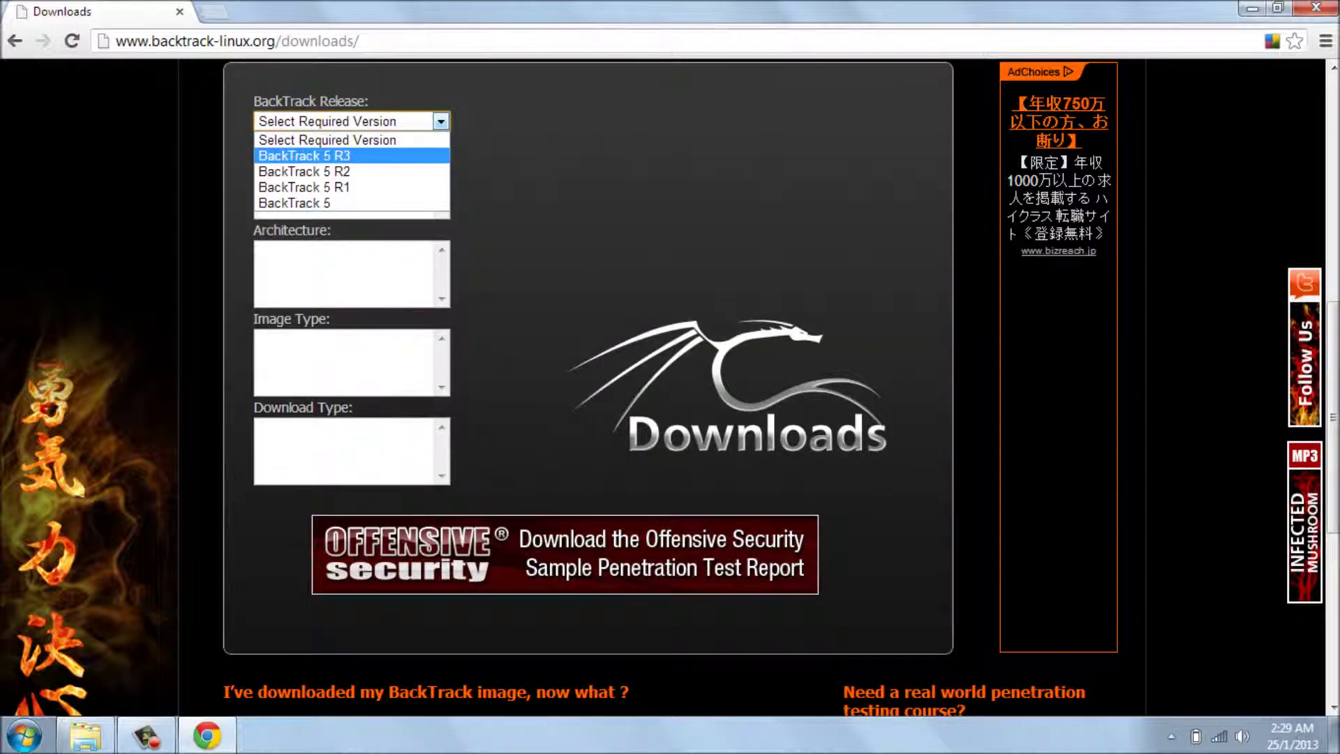
key("Return")
key("Tab")
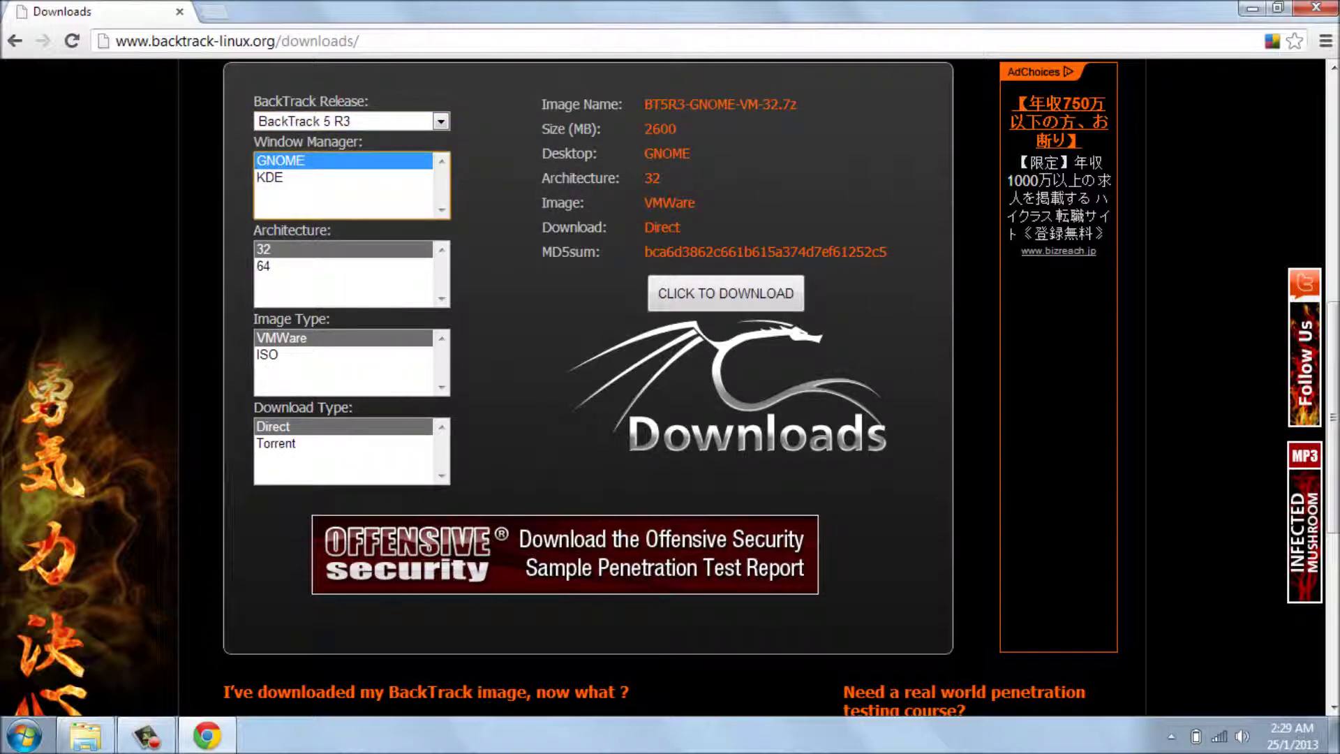
left_click(342, 354)
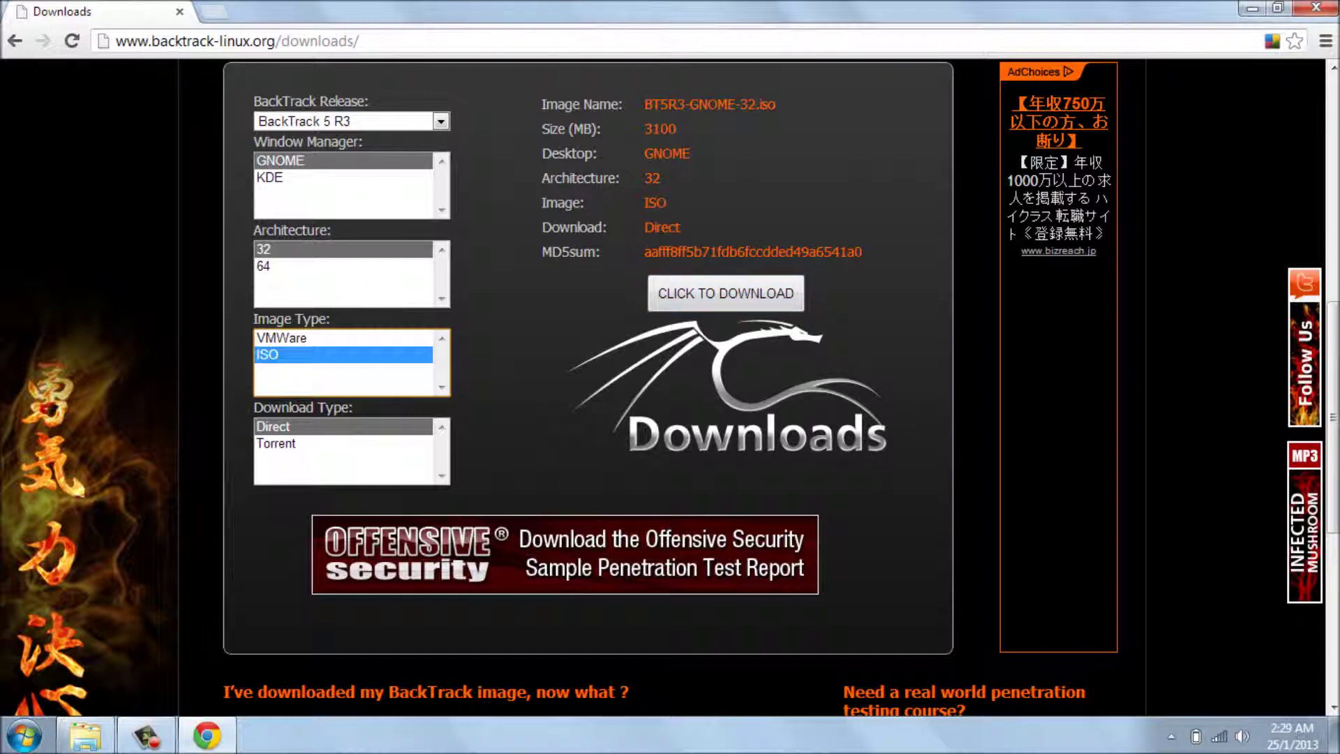
key("ctrl+t")
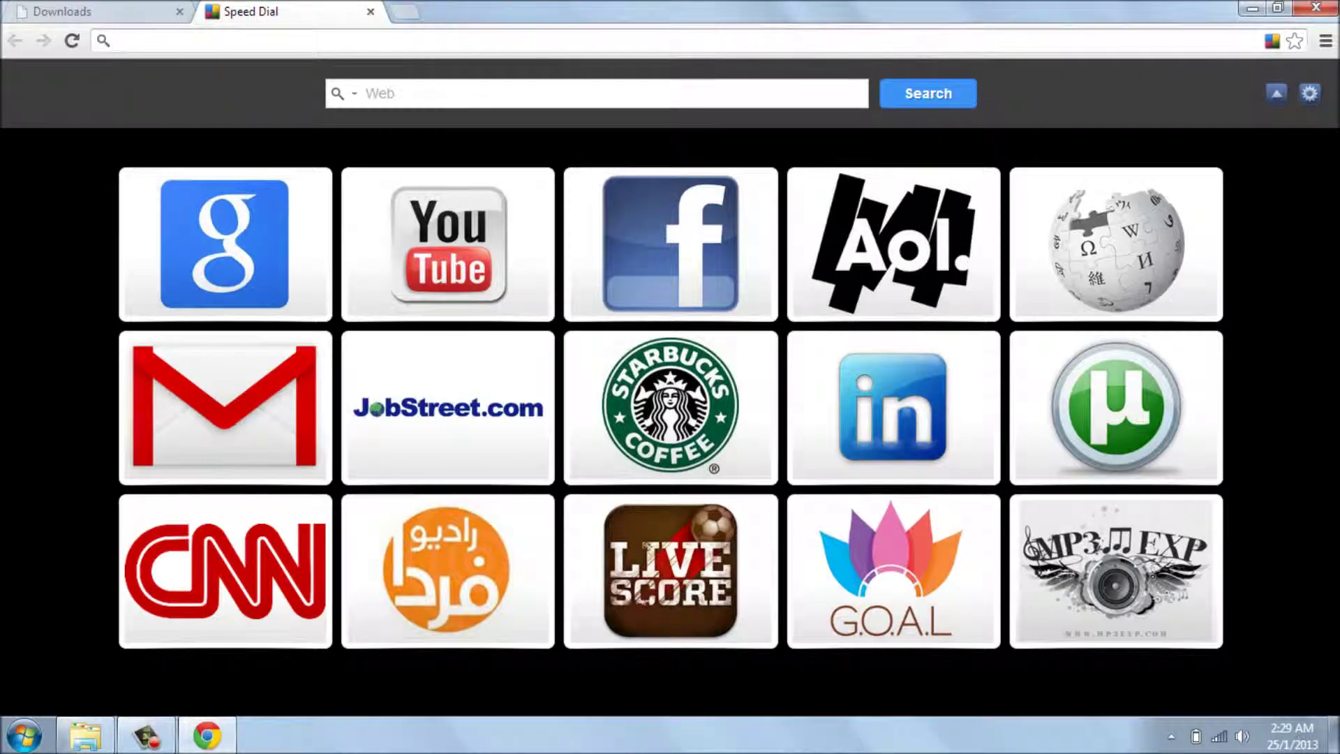
Close Chrome and start Universal USB Installer from the desktop, allowing it to run and accepting the licence
left_click(1315, 8)
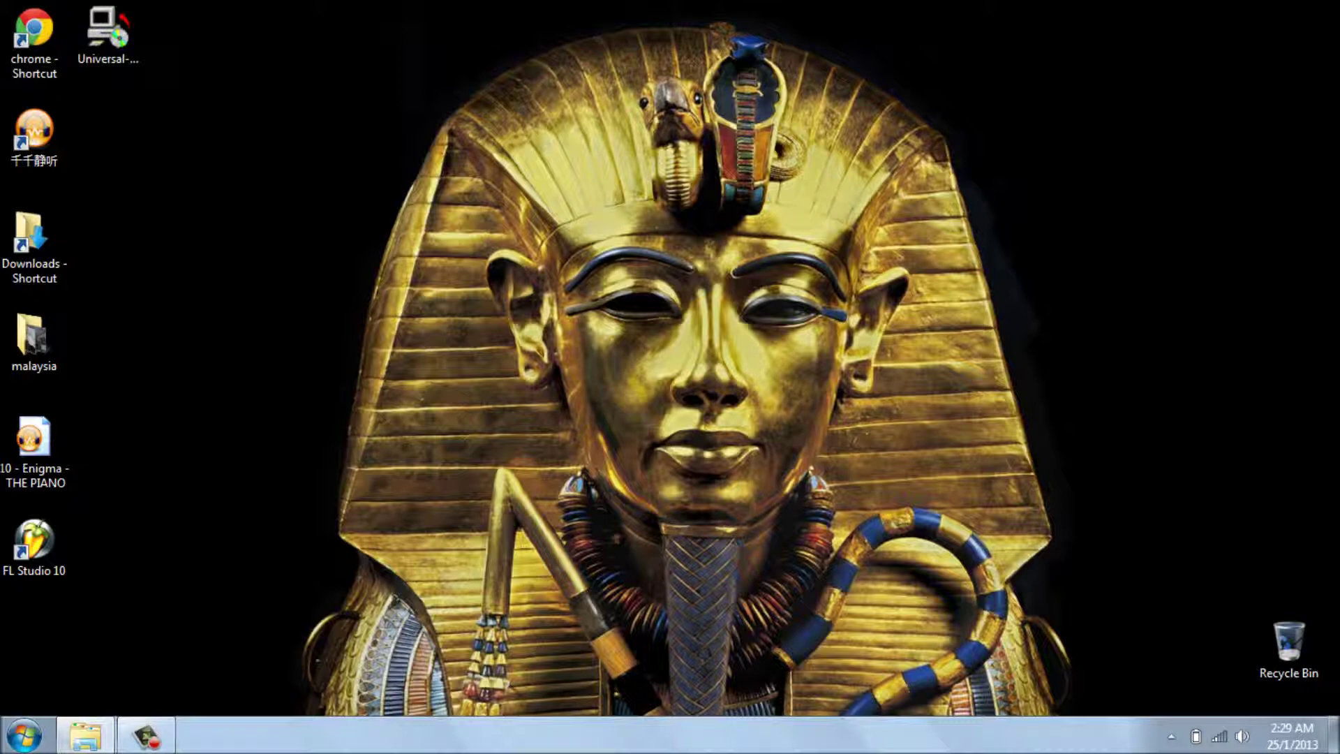
double_click(108, 35)
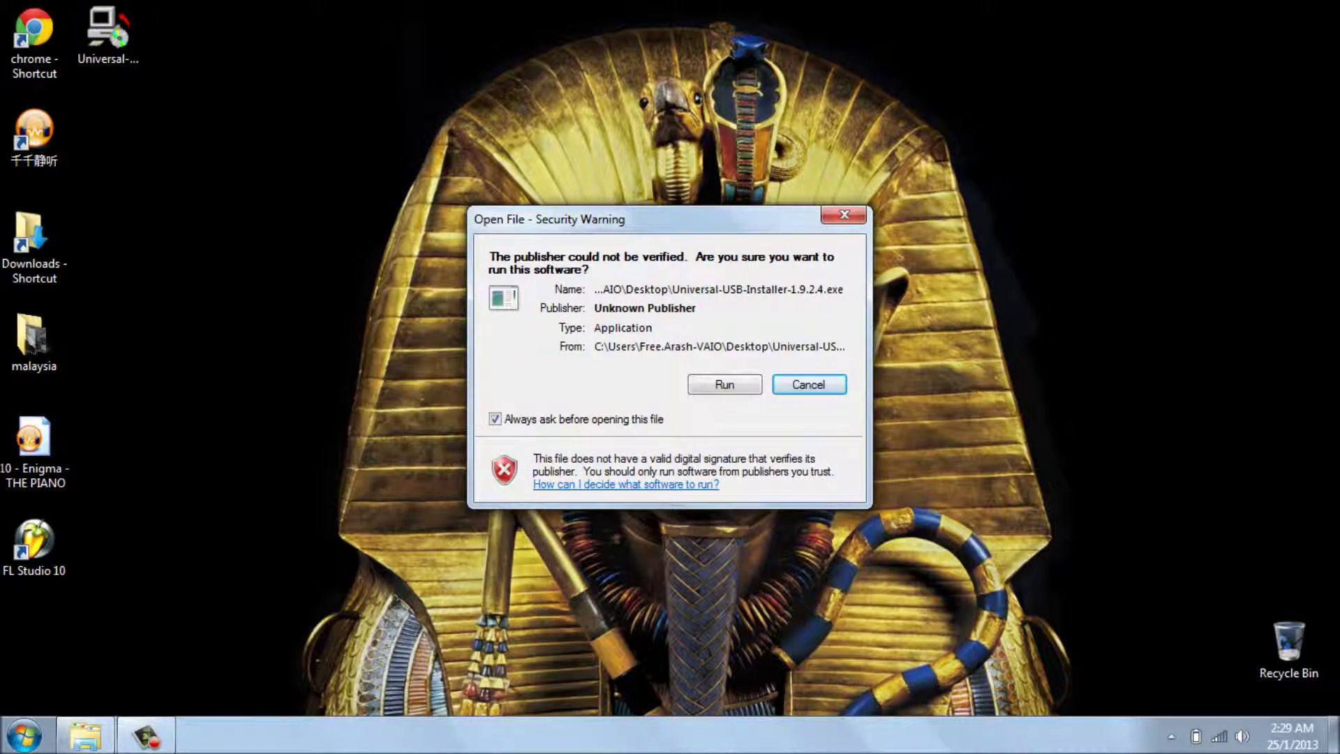
key("Return")
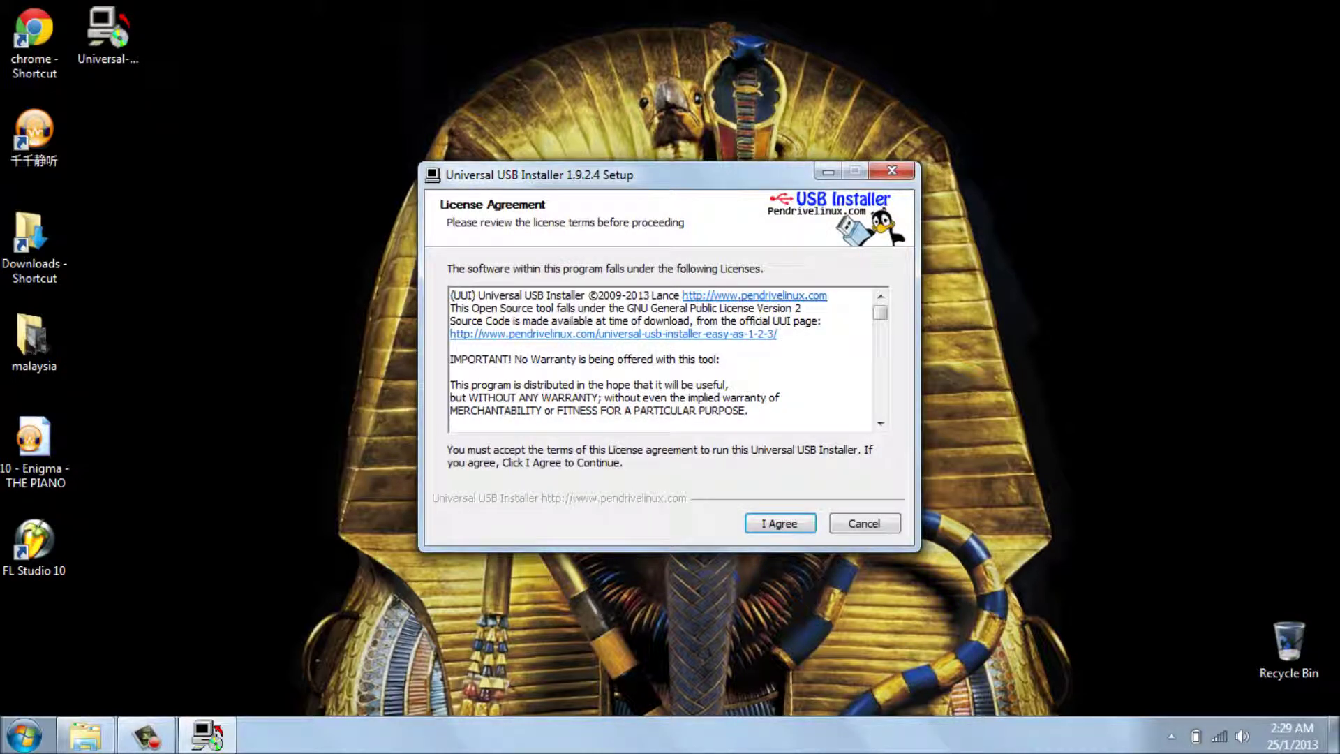
key("Return")
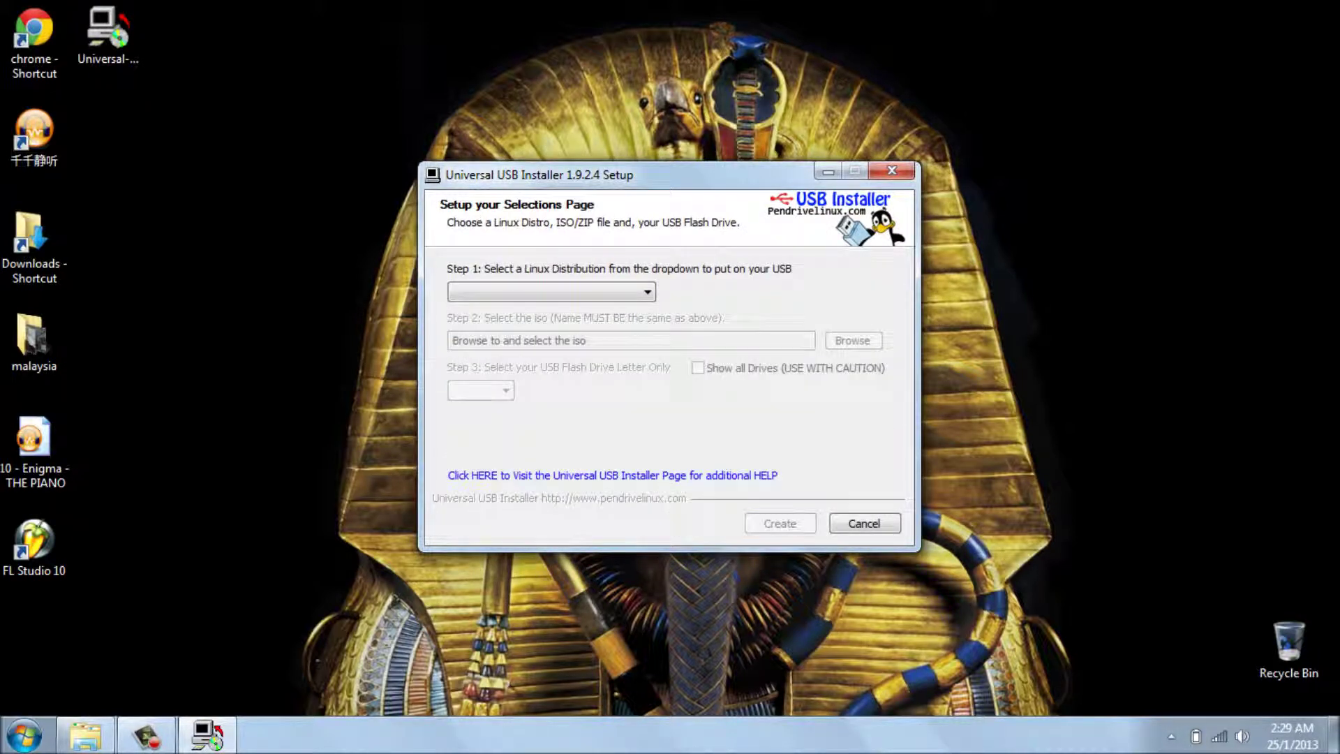
Select Backtrack 5 R3 in the Step 1 distribution list, then browse for its ISO
key("alt+Down")
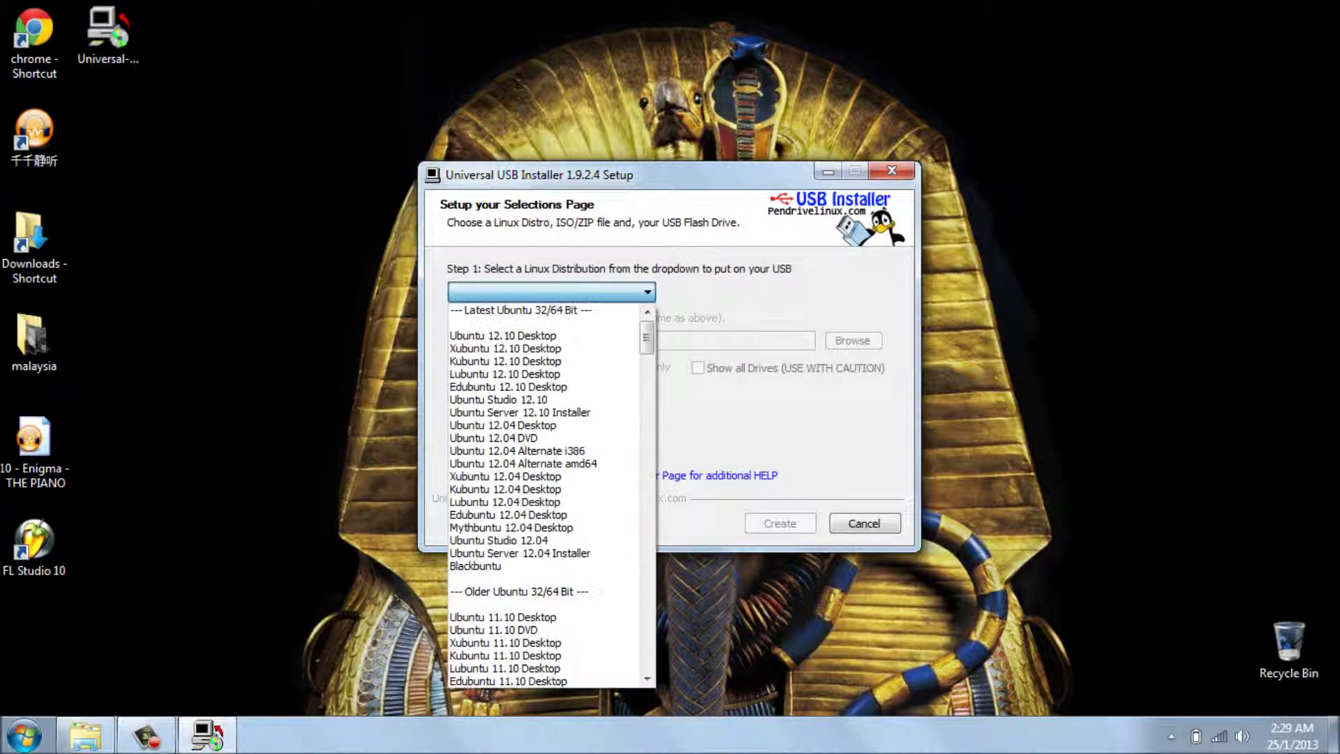
scroll(544, 488, "down", 10)
scroll(545, 489, "down", 12)
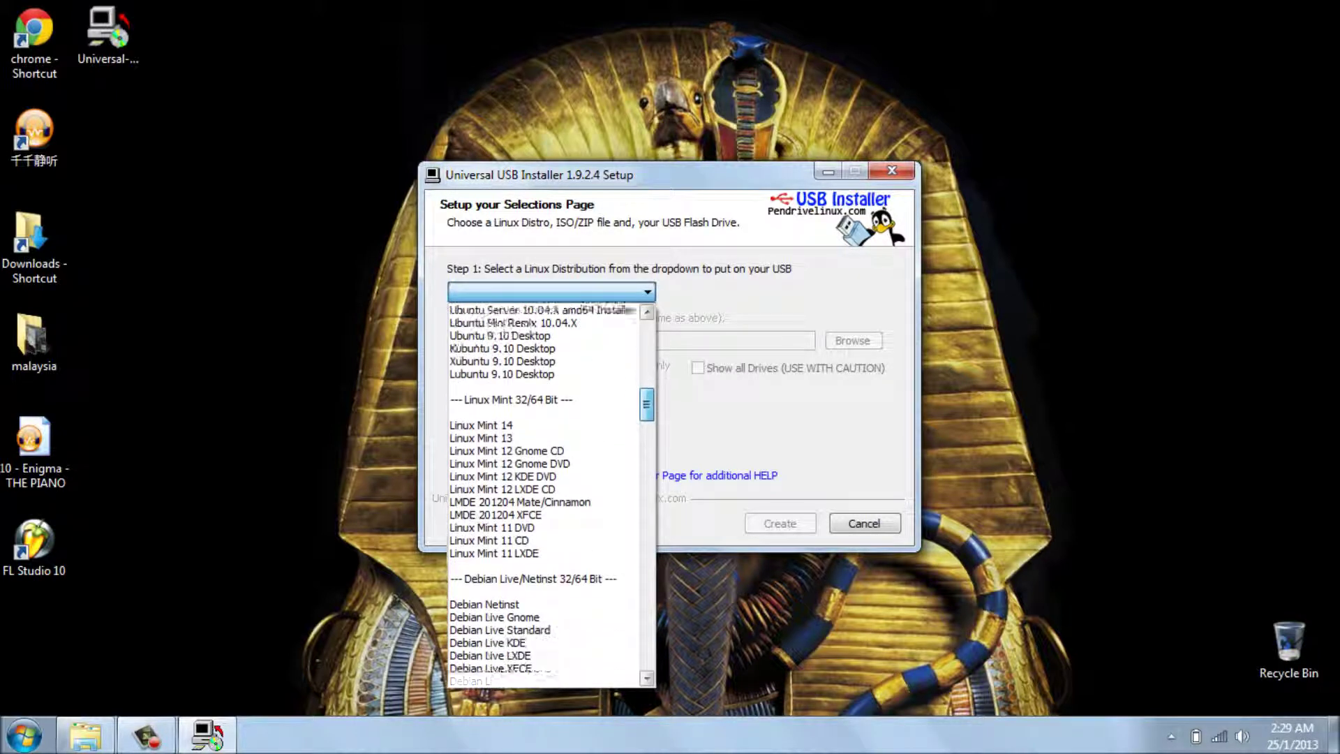
scroll(545, 489, "down", 2)
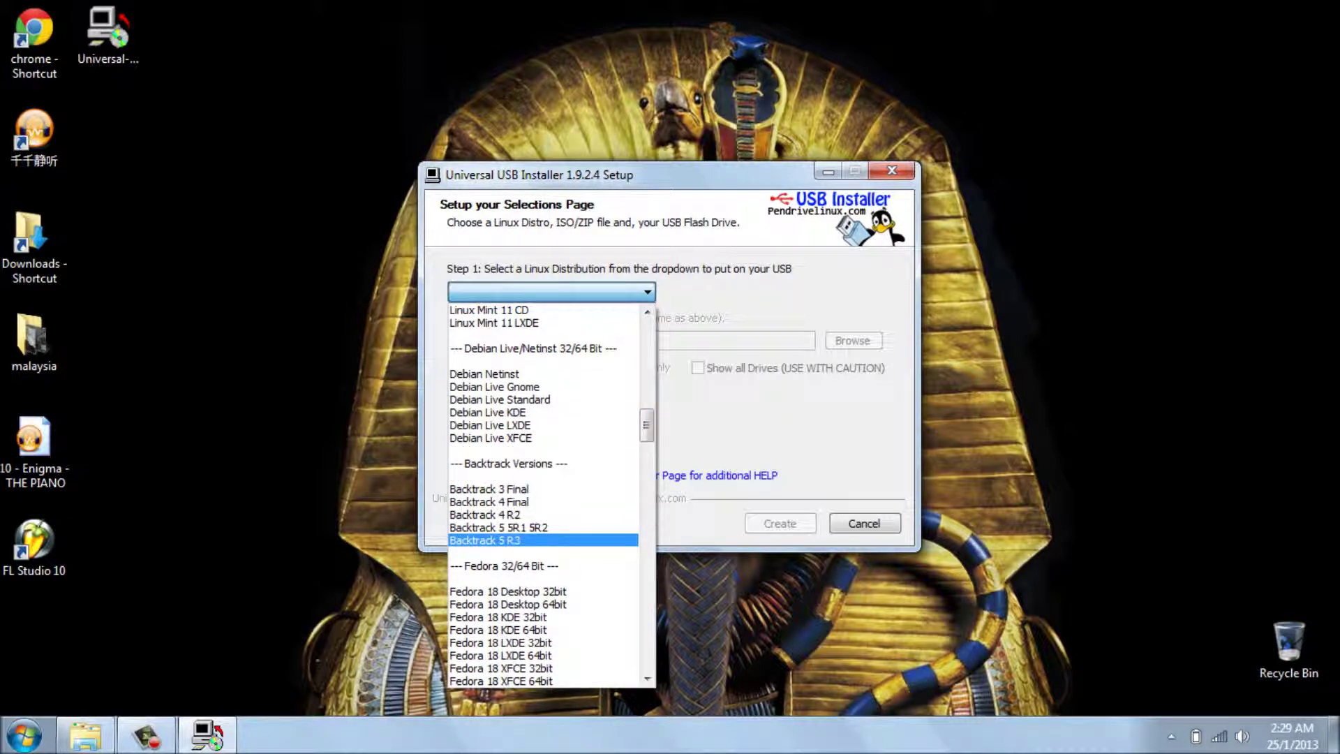
key("Return")
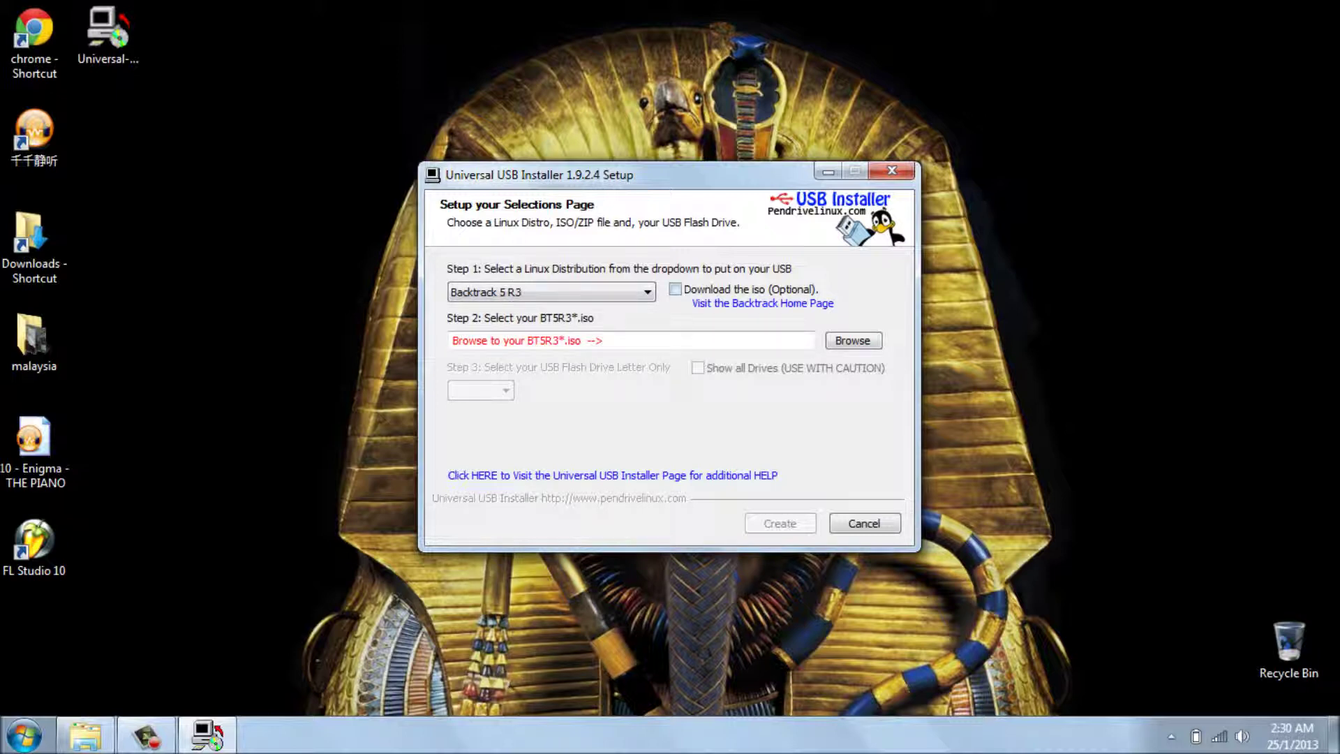
left_click(853, 340)
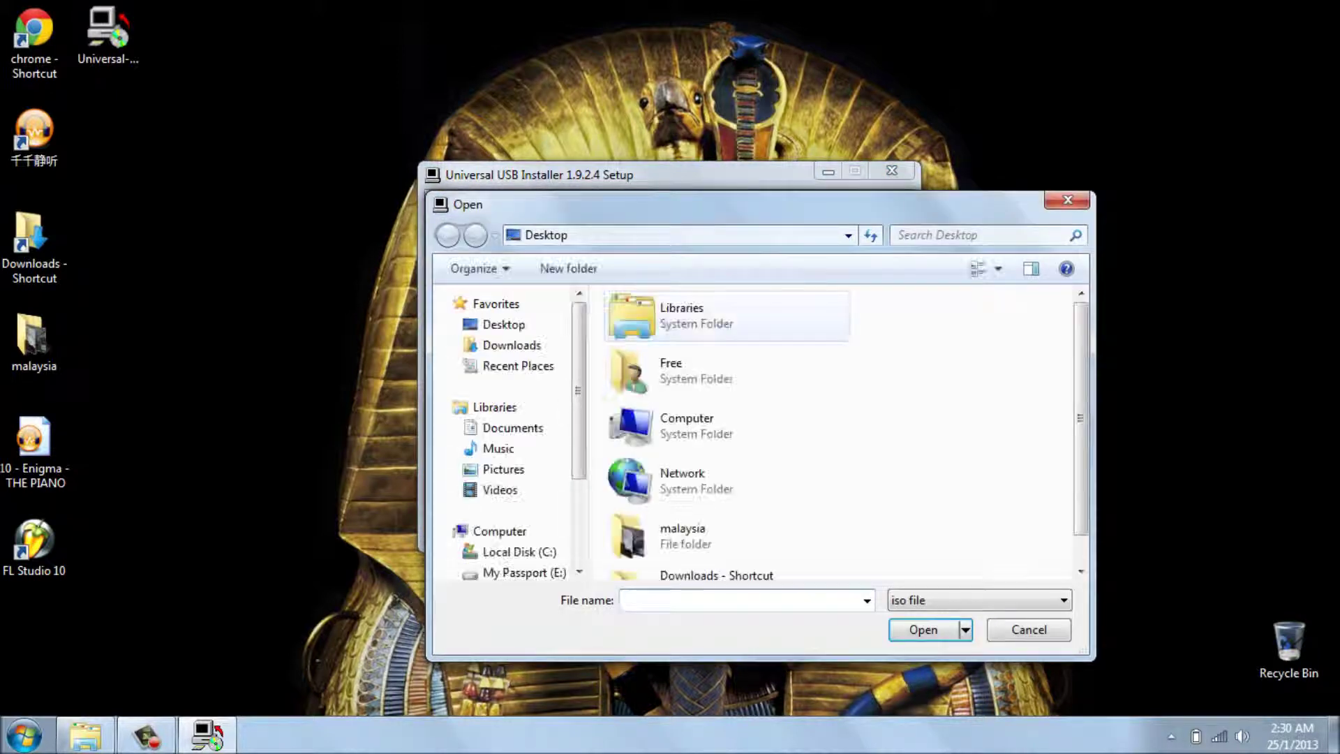
Pick E:\software\WEPhack\BT5R3-GNOME-32.iso from My Passport (E:) as the ISO
double_click(687, 426)
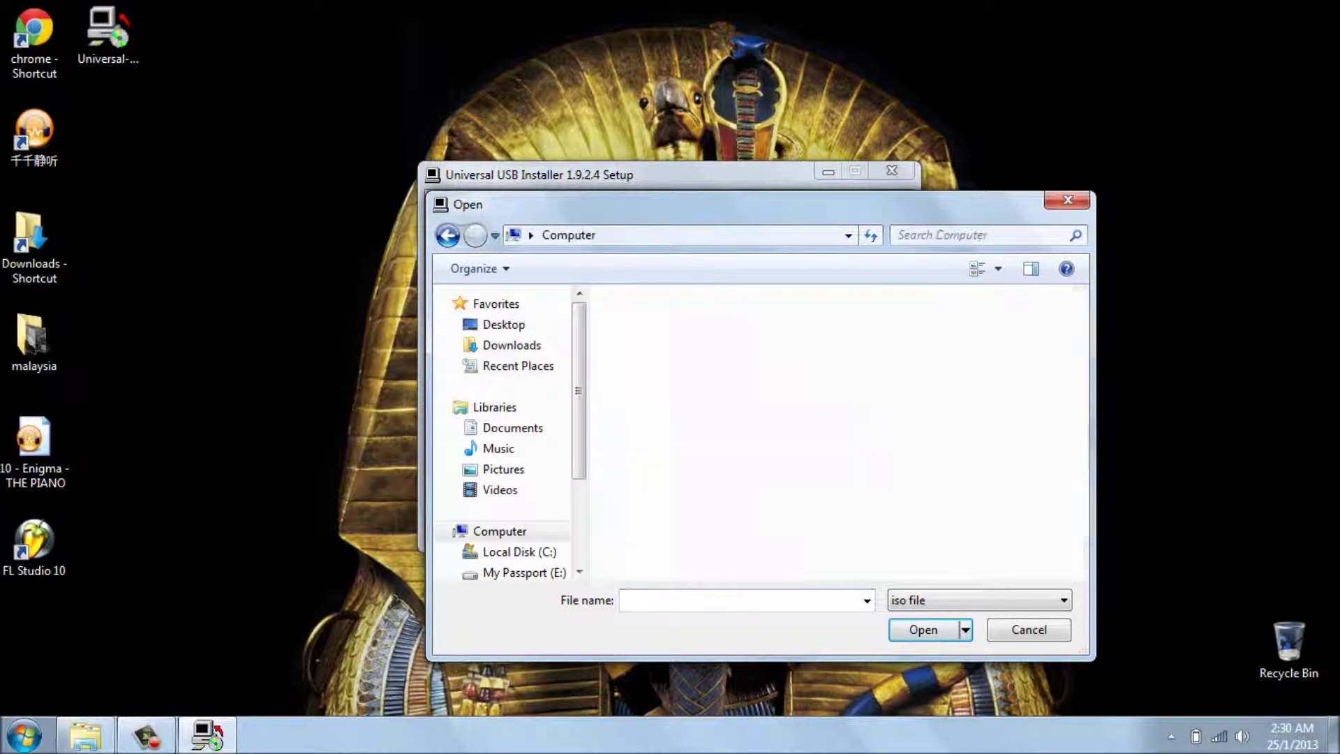
double_click(698, 405)
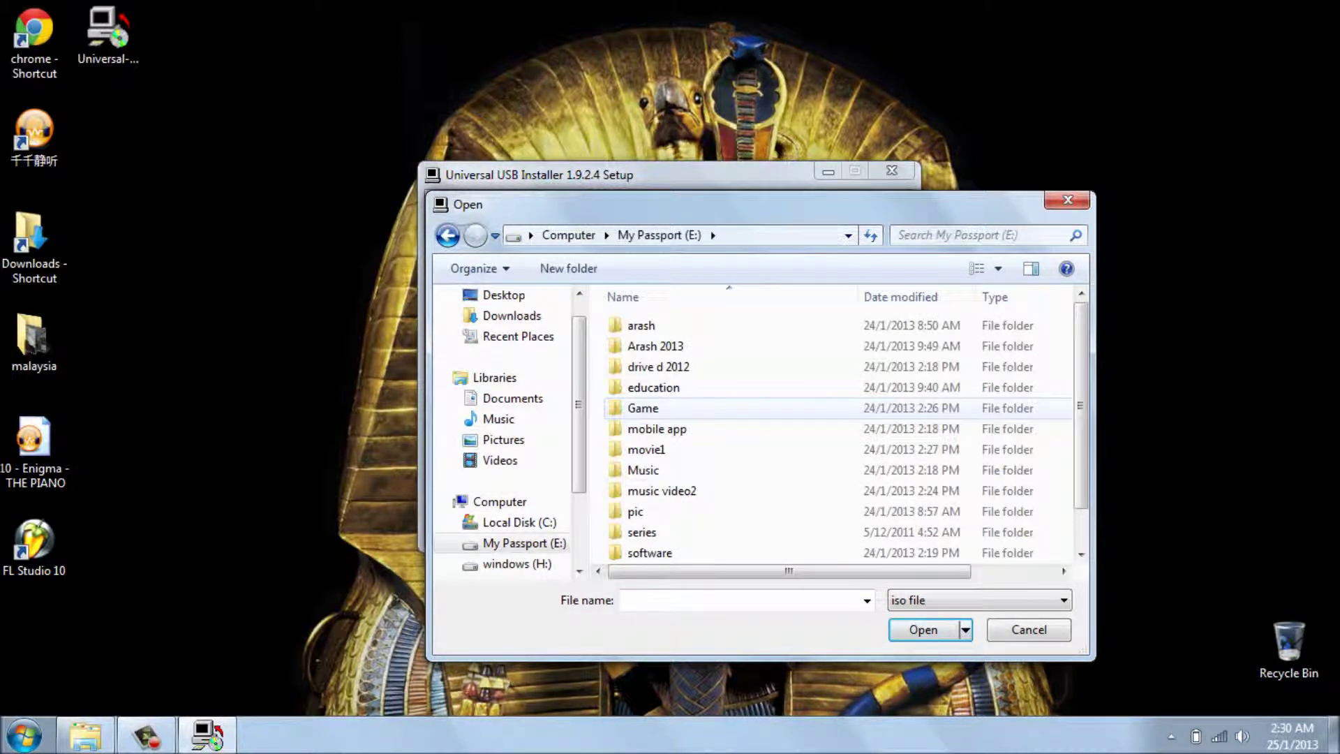
scroll(698, 428, "down", 1)
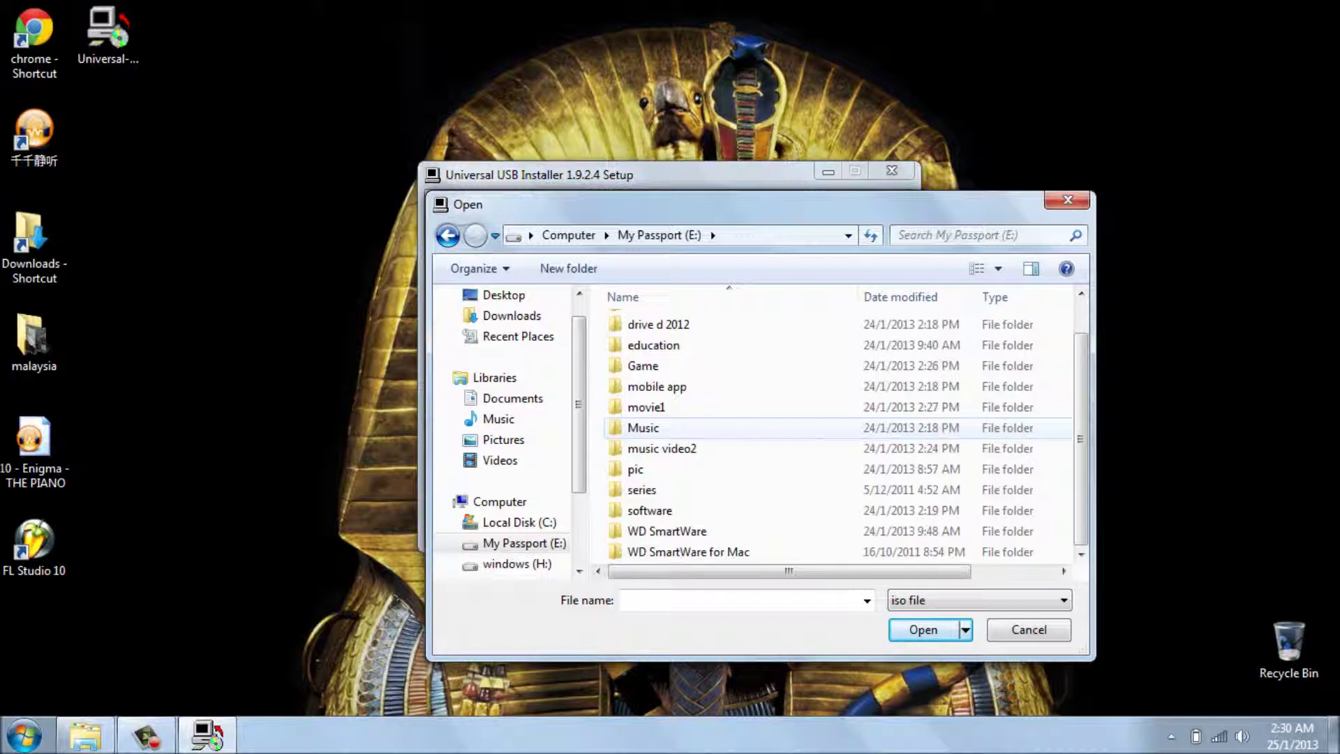
double_click(698, 510)
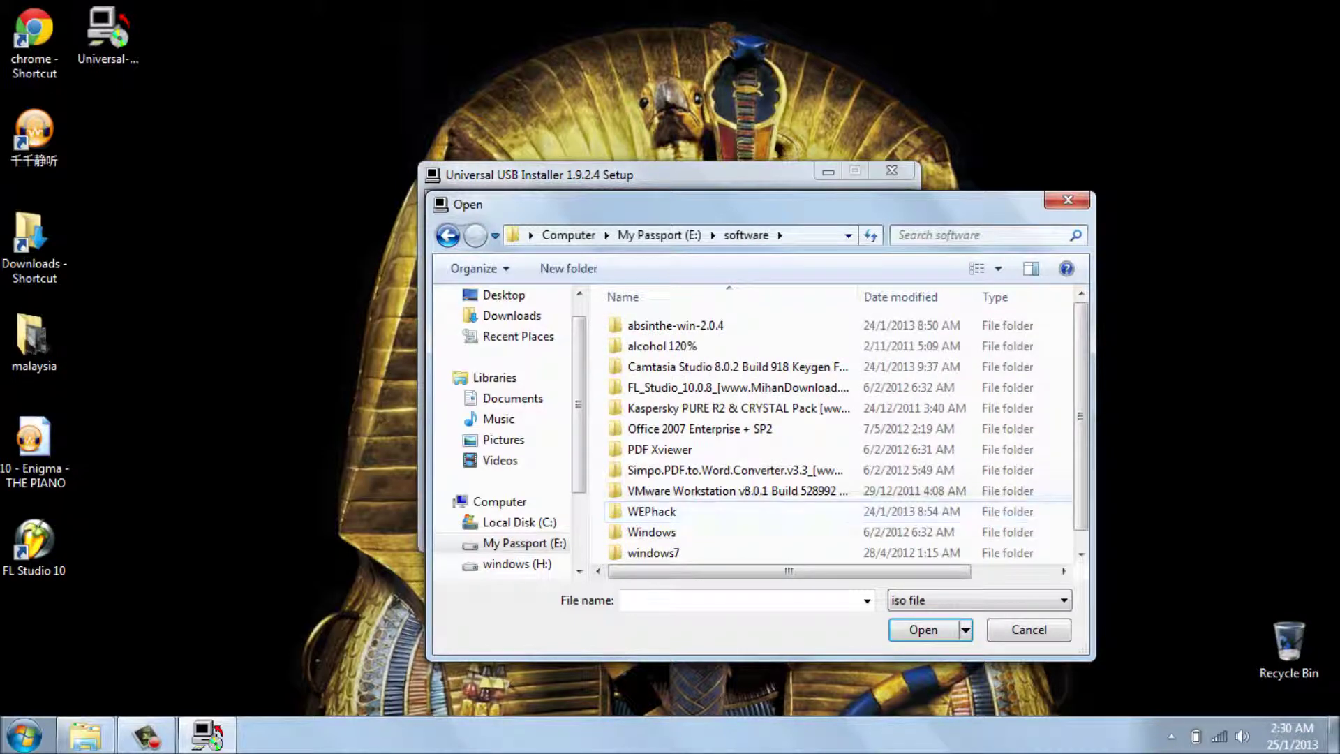
double_click(698, 510)
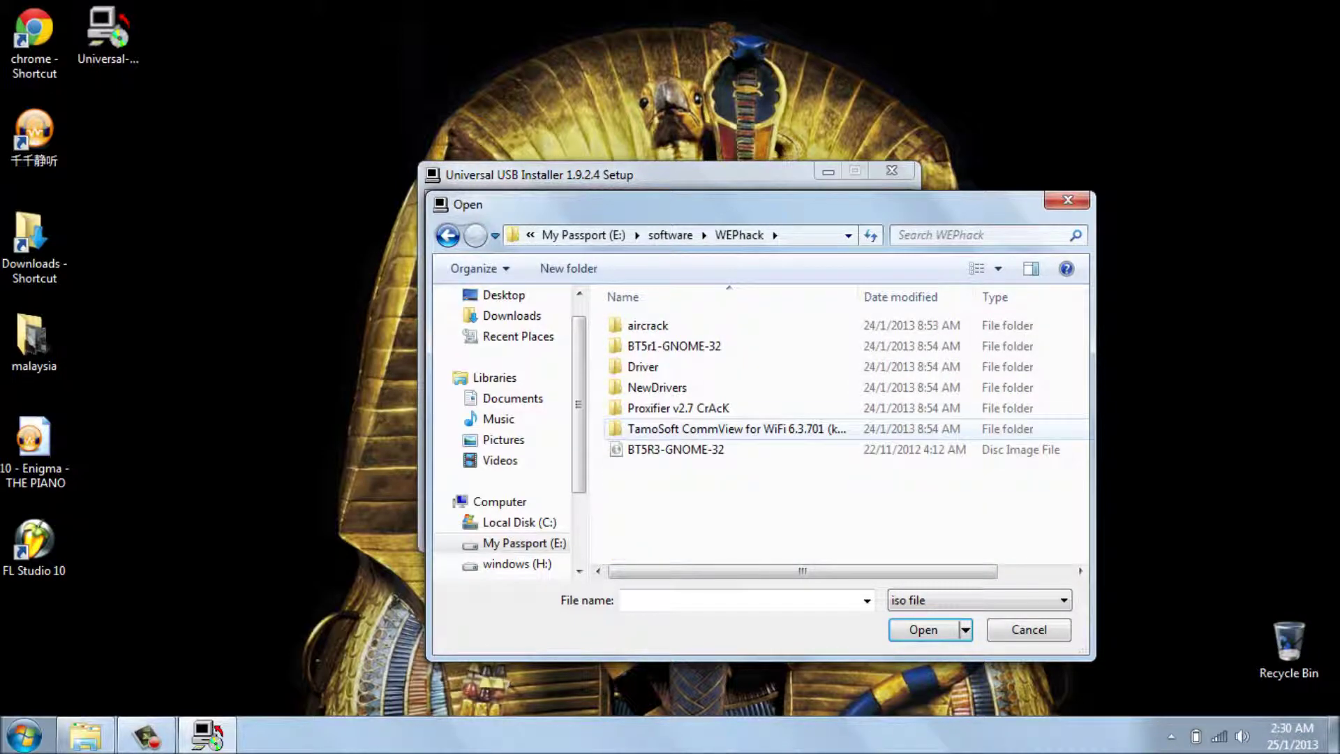
double_click(688, 449)
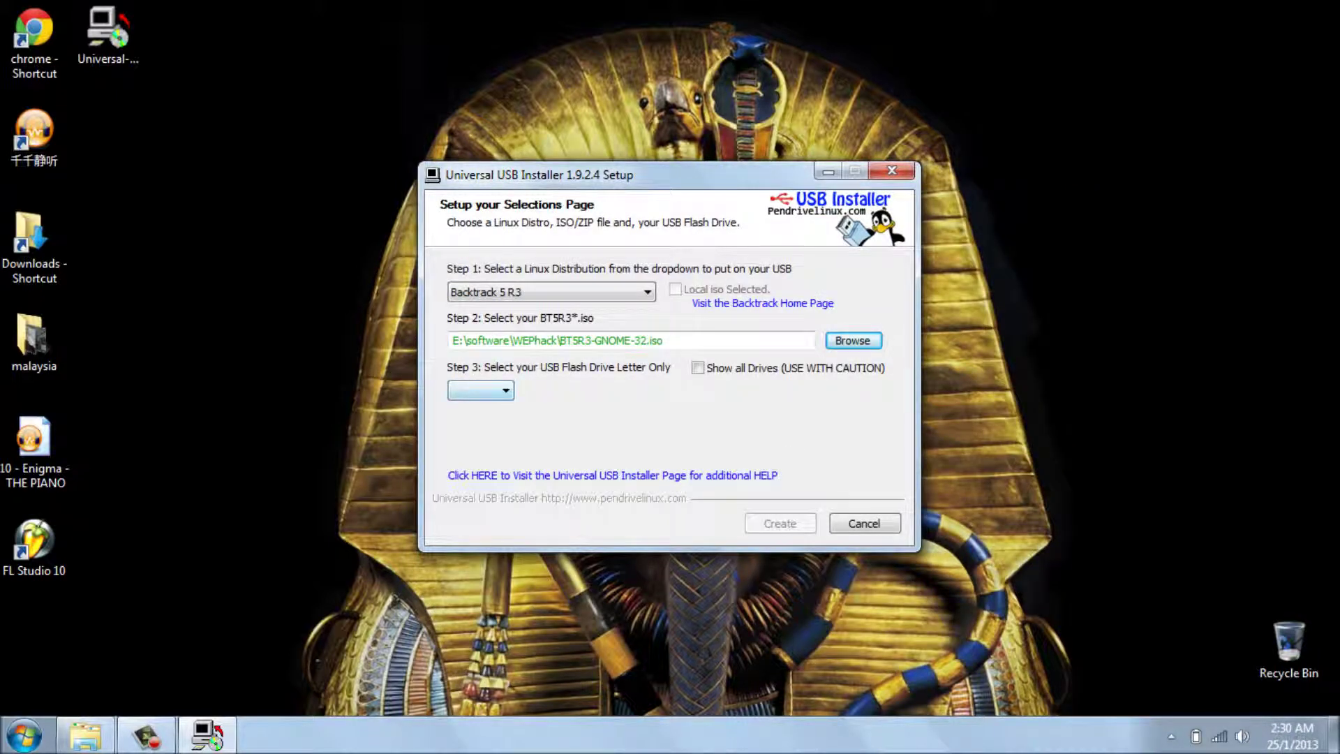
Target drive I:\ with Fat32 formatting and a 4089 MB persistent file, then press Create
left_click(480, 390)
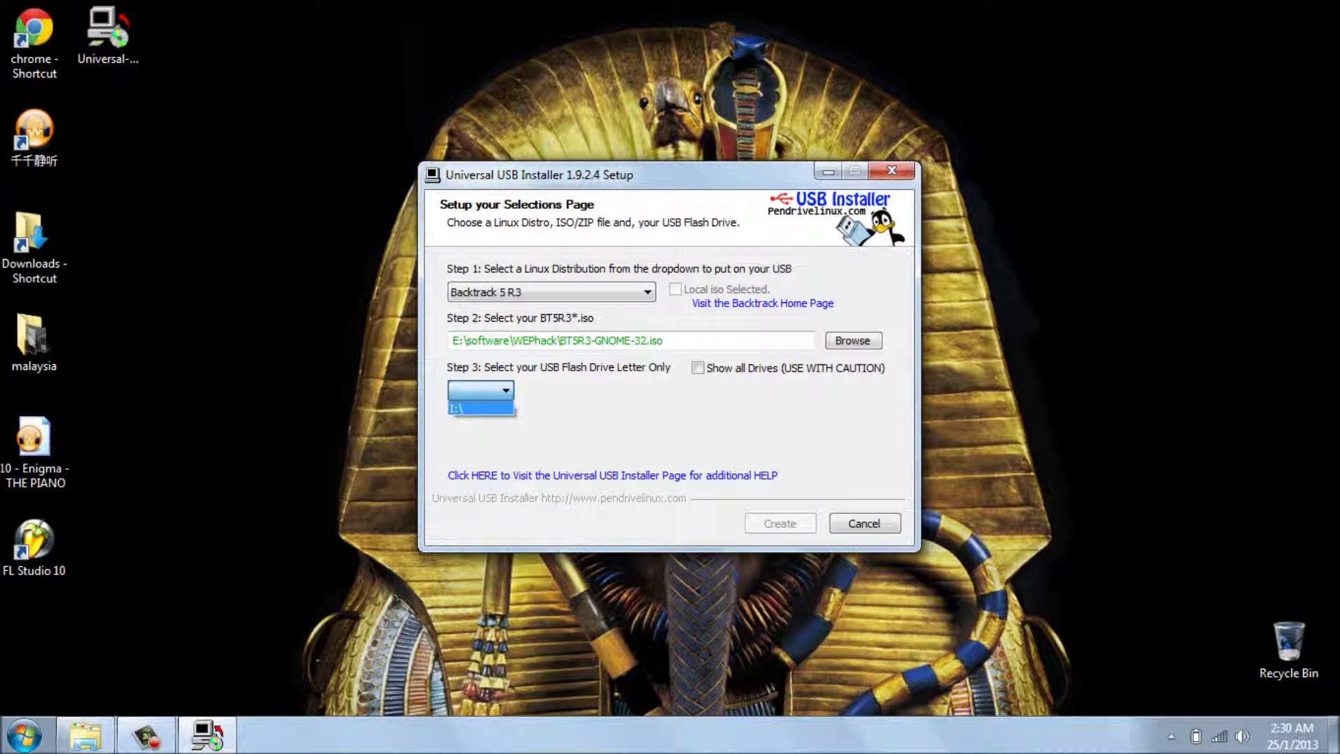
left_click(481, 408)
left_click(543, 390)
left_click_drag(460, 445, 656, 445)
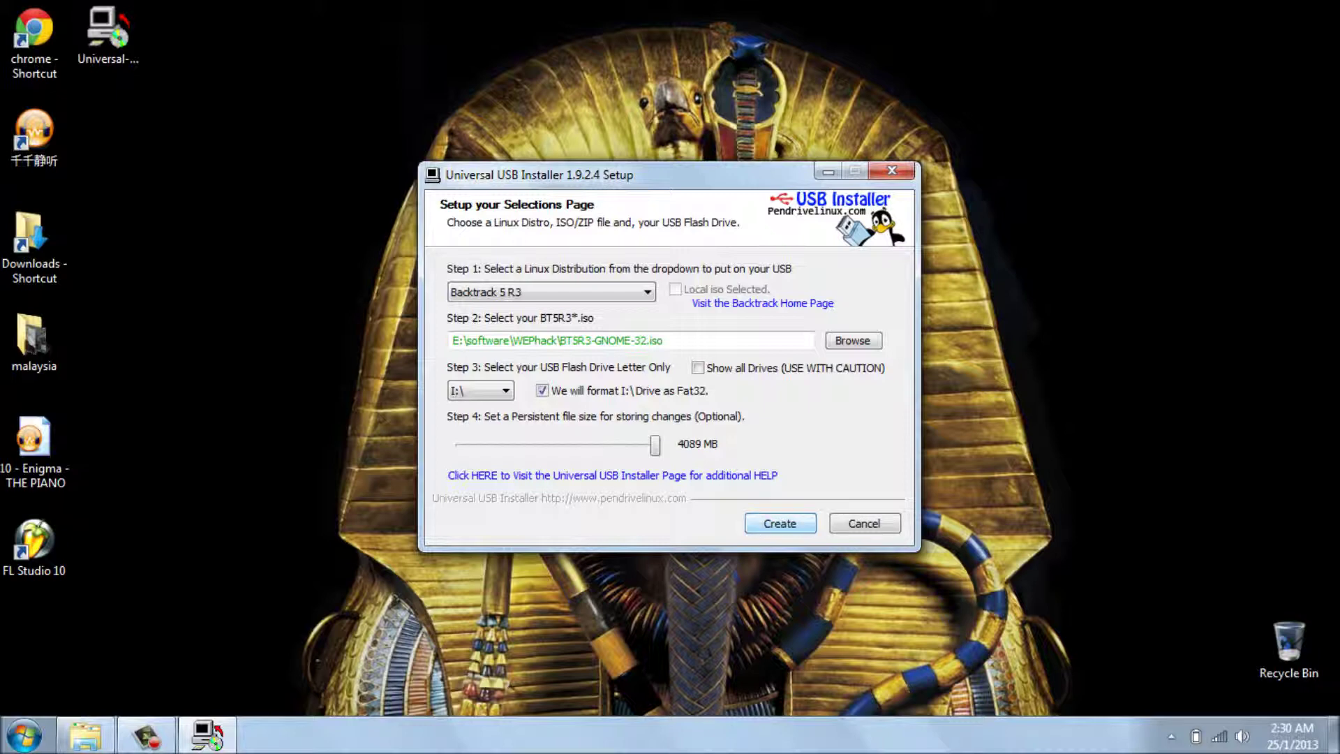
key("Return")
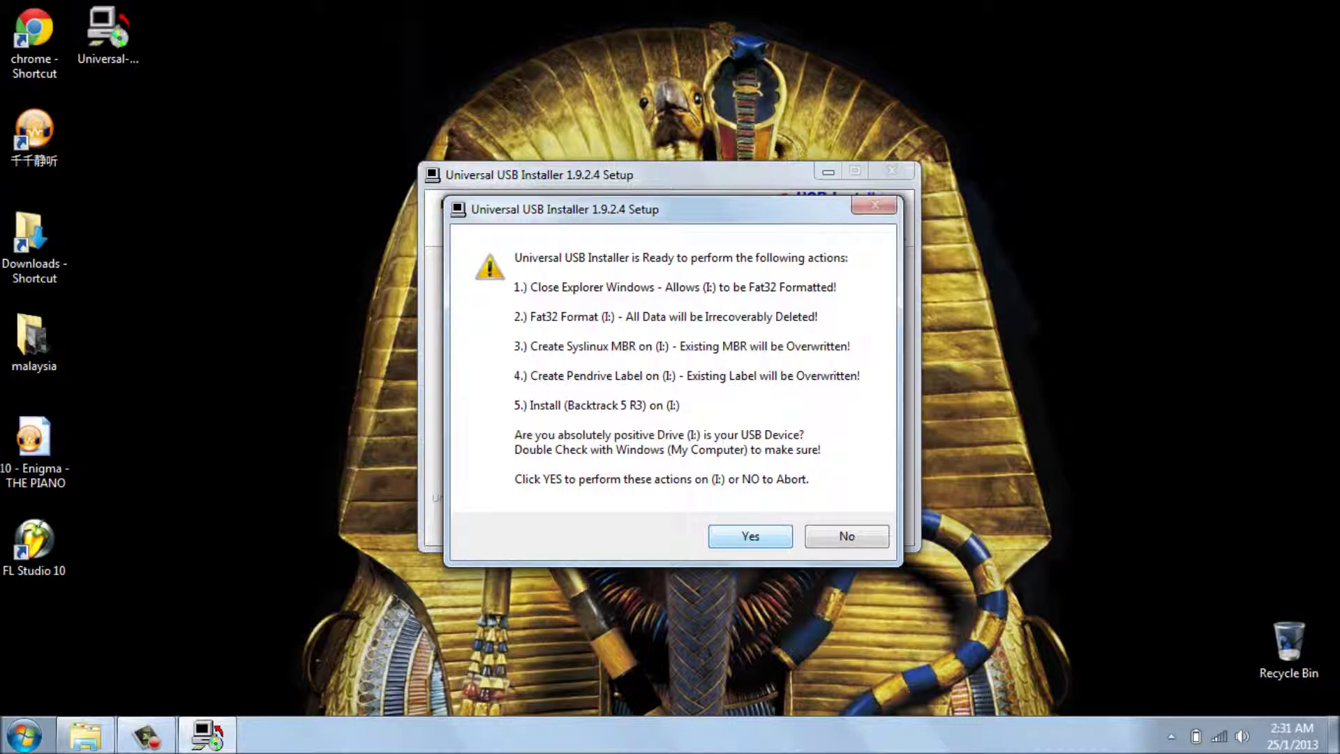
Confirm formatting I:\ and, once the installation reports done, close the installer
key("Return")
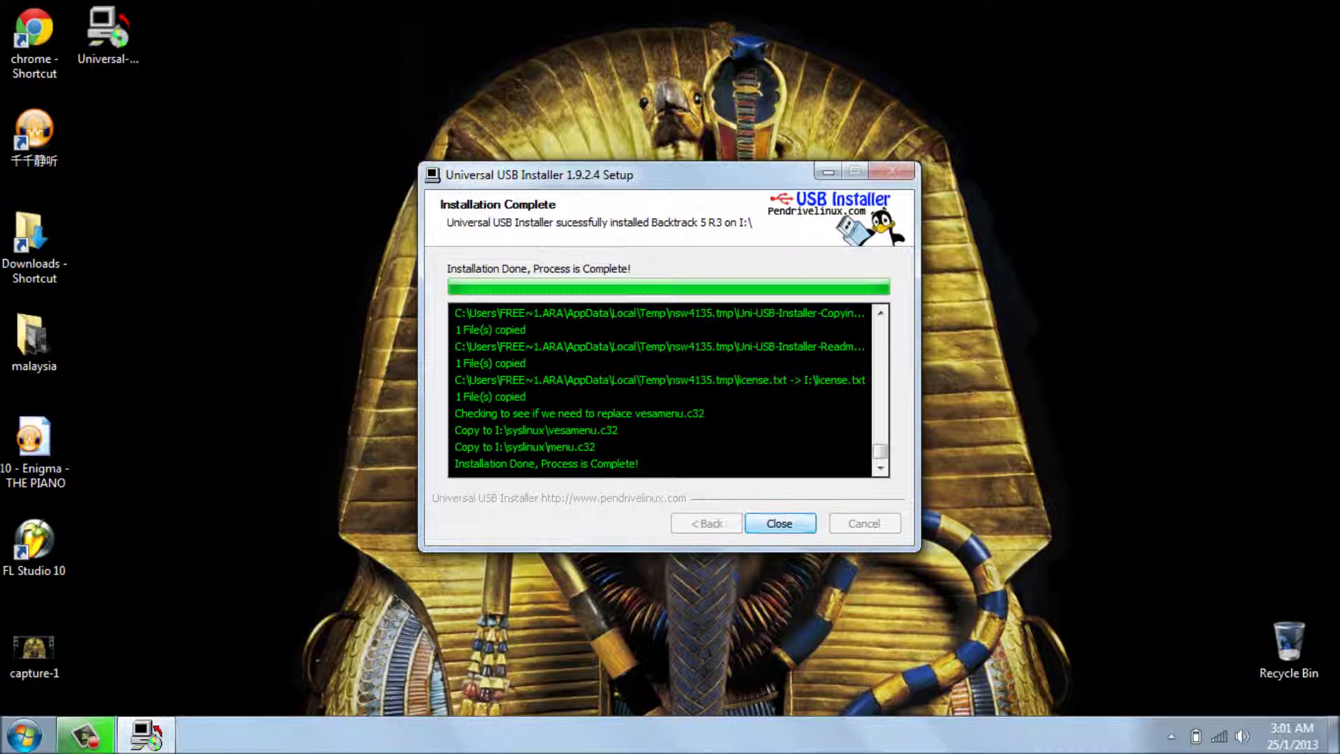
key("Return")
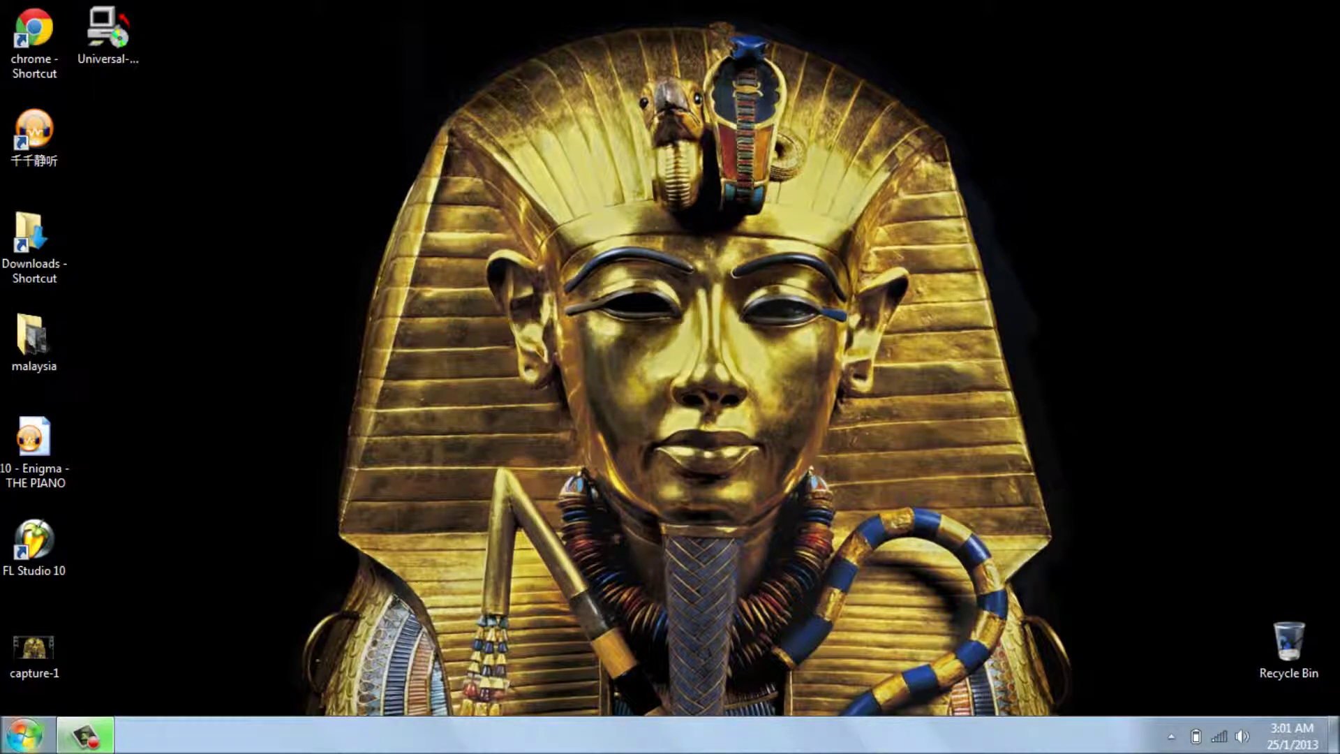
Open PENDRIVE (I:) from Computer to review its 11 files, including casper-rw, then close it
left_click(24, 734)
left_click(294, 441)
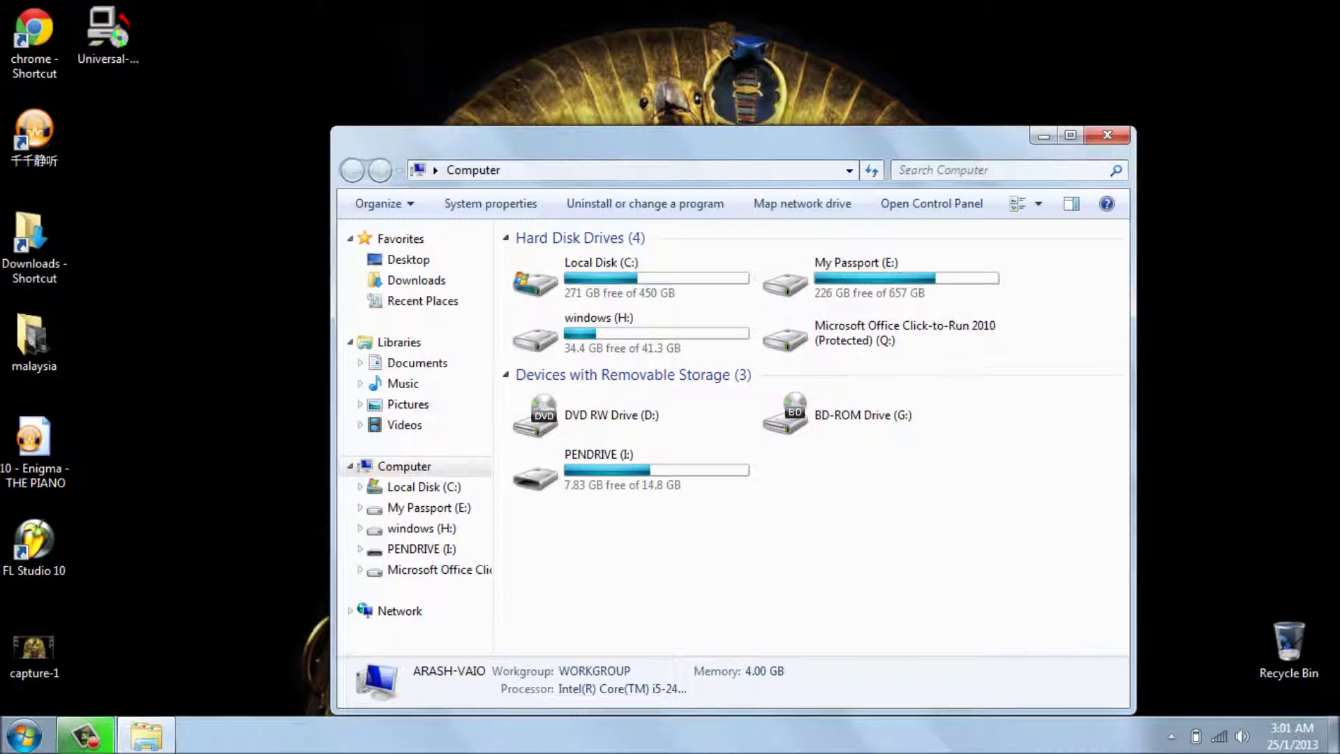
left_click(587, 468)
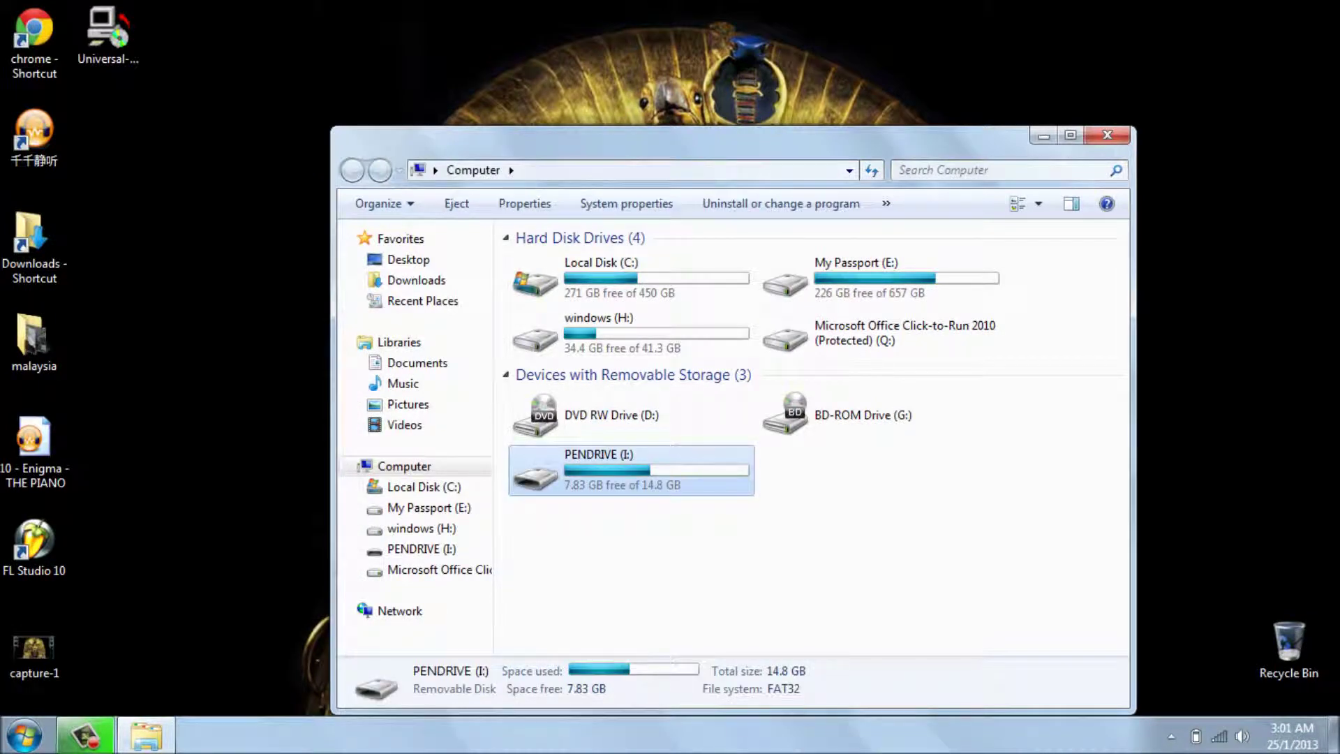
key("Return")
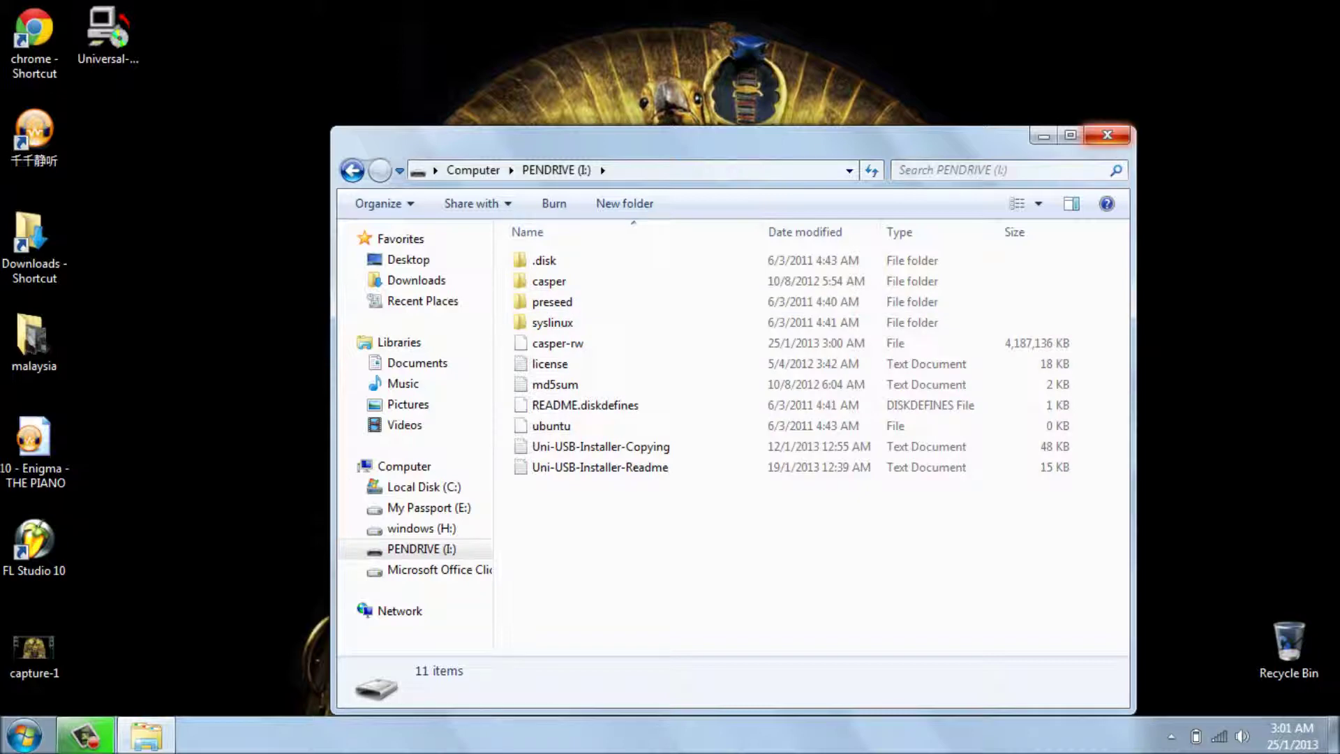
left_click(1107, 135)
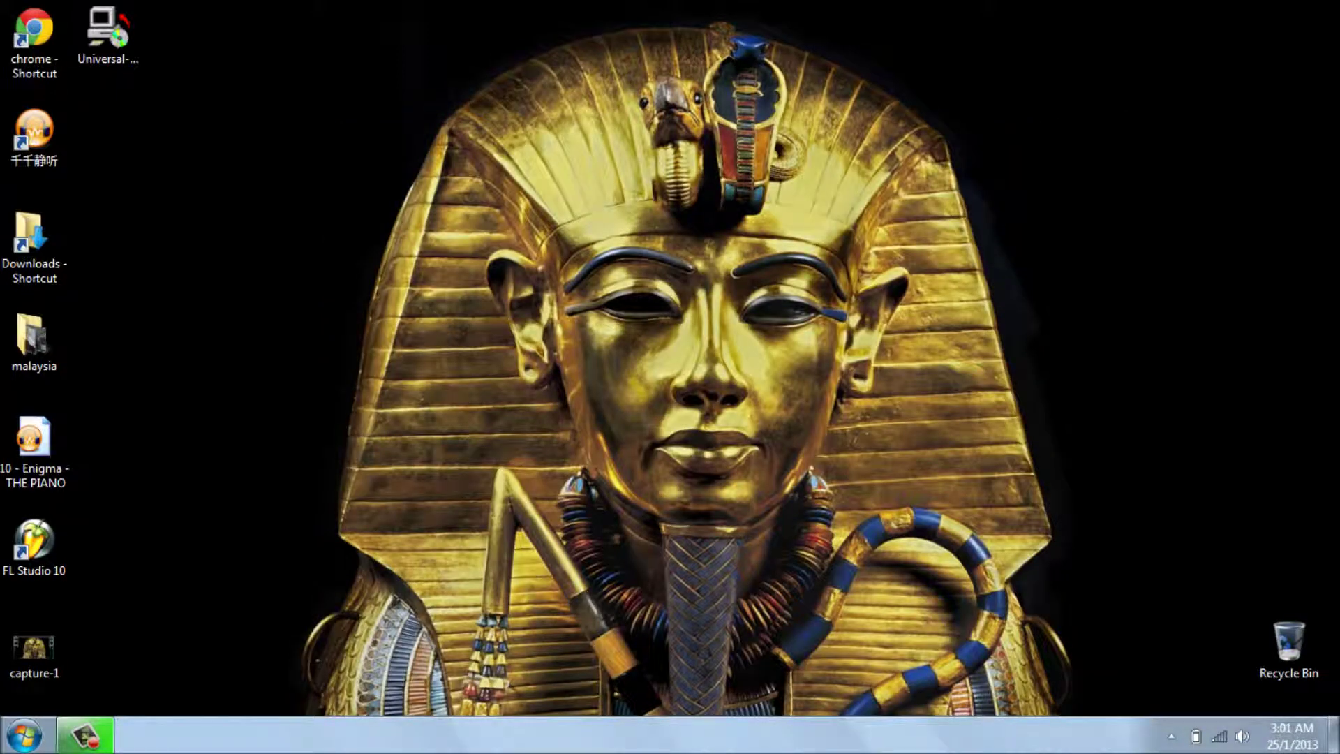